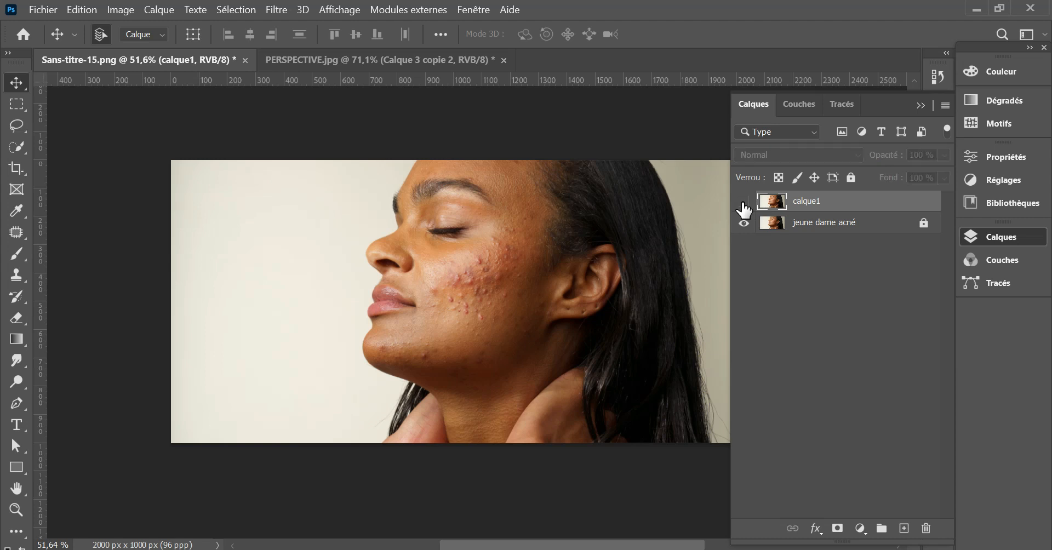
- Collapse the Calques panel and switch to the Patch tool (Outil Pièce)
{"action": "left_click", "coordinate": [921, 105]}
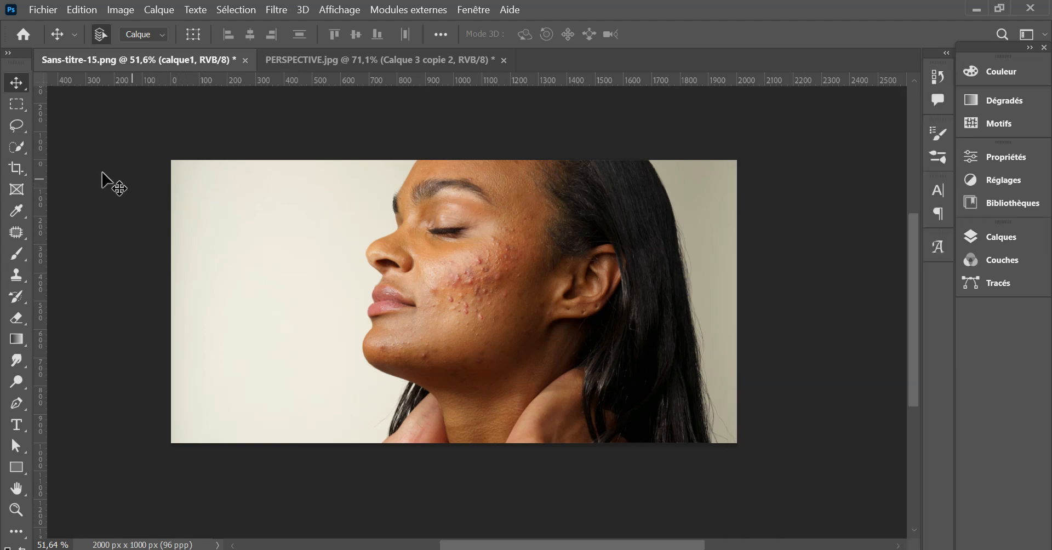
{"action": "left_click", "coordinate": [16, 236]}
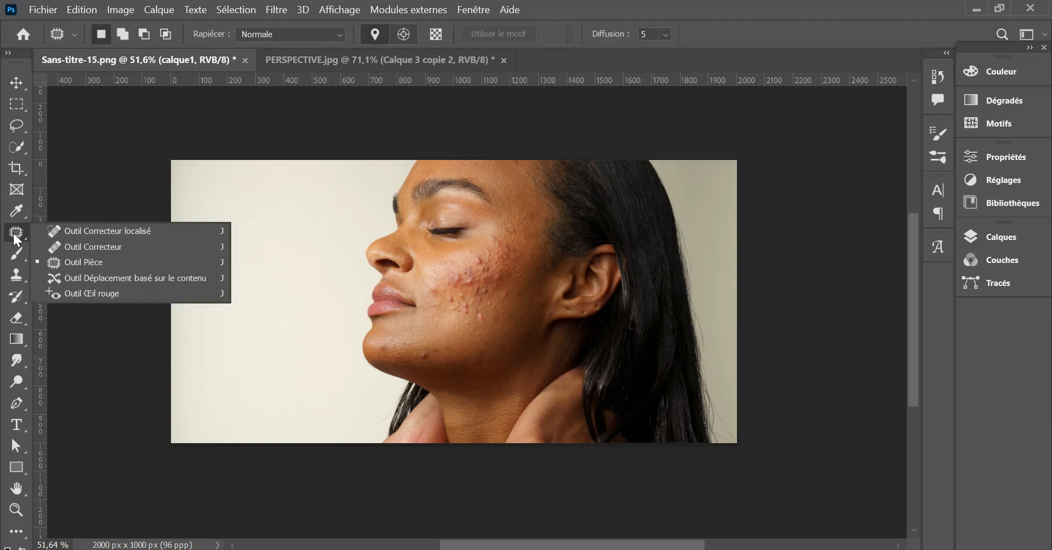
{"action": "left_click", "coordinate": [84, 264]}
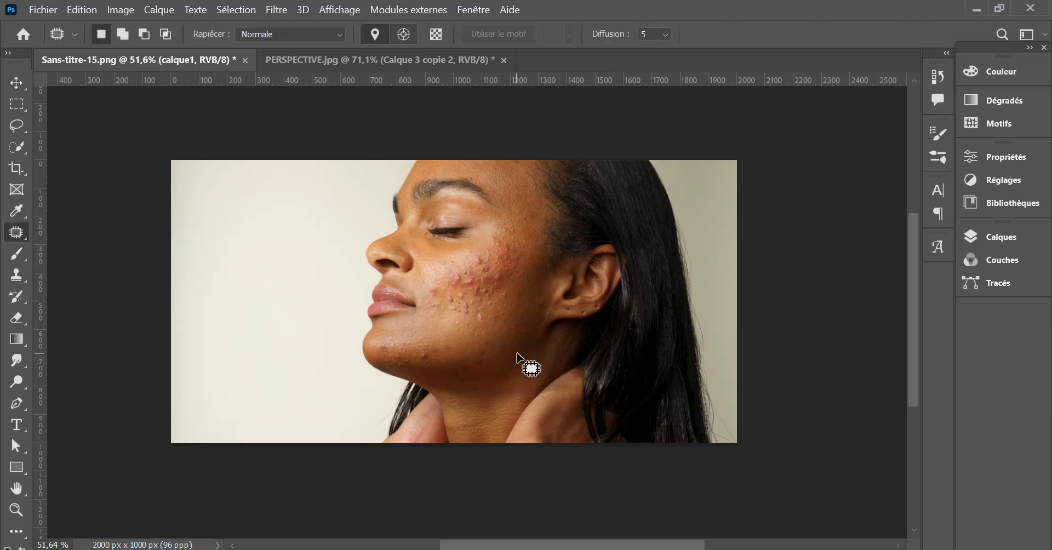
- Zoom in and patch the chin blemishes with clean neighbouring skin
{"action": "scroll", "coordinate": [518, 359], "scroll_direction": "up", "scroll_amount": 6}
{"action": "scroll", "coordinate": [518, 359], "scroll_direction": "up", "scroll_amount": 2}
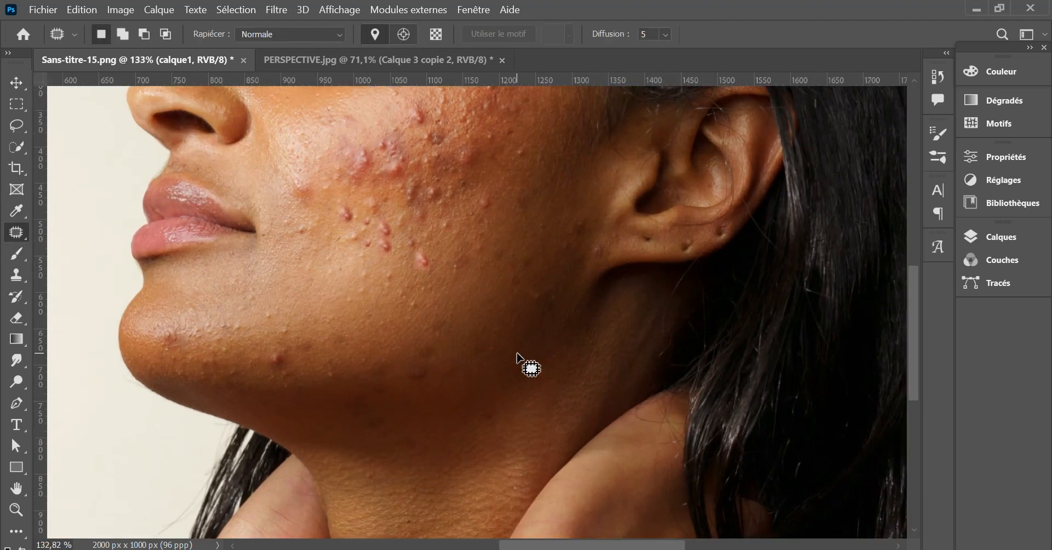
{"action": "mouse_move", "coordinate": [413, 339]}
{"action": "left_mouse_down"}
{"action": "mouse_move", "coordinate": [415, 354]}
{"action": "mouse_move", "coordinate": [413, 340]}
{"action": "left_mouse_up"}
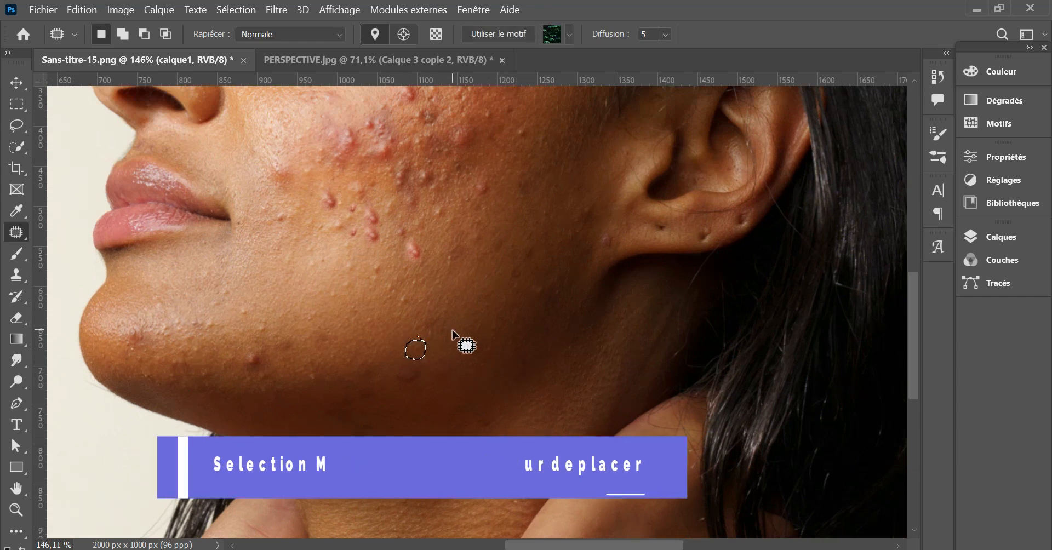
{"action": "mouse_move", "coordinate": [412, 364]}
{"action": "left_mouse_down"}
{"action": "mouse_move", "coordinate": [395, 386]}
{"action": "mouse_move", "coordinate": [411, 364]}
{"action": "left_mouse_up"}
{"action": "mouse_move", "coordinate": [403, 376]}
{"action": "left_mouse_down"}
{"action": "mouse_move", "coordinate": [357, 373]}
{"action": "mouse_move", "coordinate": [386, 371]}
{"action": "mouse_move", "coordinate": [365, 357]}
{"action": "mouse_move", "coordinate": [379, 367]}
{"action": "mouse_move", "coordinate": [386, 340]}
{"action": "mouse_move", "coordinate": [420, 369]}
{"action": "mouse_move", "coordinate": [398, 387]}
{"action": "left_mouse_up"}
{"action": "left_click_drag", "start_coordinate": [438, 357], "coordinate": [438, 357]}
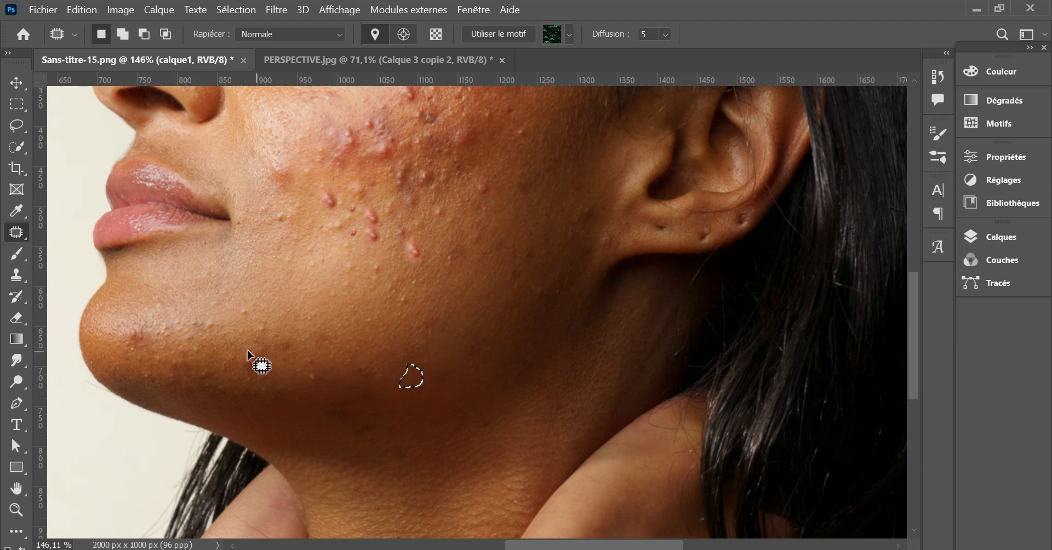
{"action": "mouse_move", "coordinate": [268, 339]}
{"action": "left_mouse_down"}
{"action": "mouse_move", "coordinate": [289, 356]}
{"action": "mouse_move", "coordinate": [278, 352]}
{"action": "mouse_move", "coordinate": [273, 338]}
{"action": "mouse_move", "coordinate": [321, 357]}
{"action": "mouse_move", "coordinate": [319, 381]}
{"action": "mouse_move", "coordinate": [305, 382]}
{"action": "mouse_move", "coordinate": [325, 369]}
{"action": "left_mouse_up"}
{"action": "left_click", "coordinate": [307, 372]}
- Patch the spots along the jaw and front of the chin, then outline the lower-cheek pimples
{"action": "mouse_move", "coordinate": [236, 359]}
{"action": "left_mouse_down"}
{"action": "mouse_move", "coordinate": [261, 349]}
{"action": "mouse_move", "coordinate": [253, 367]}
{"action": "mouse_move", "coordinate": [268, 361]}
{"action": "mouse_move", "coordinate": [243, 367]}
{"action": "mouse_move", "coordinate": [246, 346]}
{"action": "mouse_move", "coordinate": [292, 359]}
{"action": "left_mouse_up"}
{"action": "left_click", "coordinate": [253, 366]}
{"action": "mouse_move", "coordinate": [124, 335]}
{"action": "left_mouse_down"}
{"action": "mouse_move", "coordinate": [150, 328]}
{"action": "mouse_move", "coordinate": [139, 350]}
{"action": "mouse_move", "coordinate": [119, 333]}
{"action": "mouse_move", "coordinate": [151, 329]}
{"action": "left_mouse_up"}
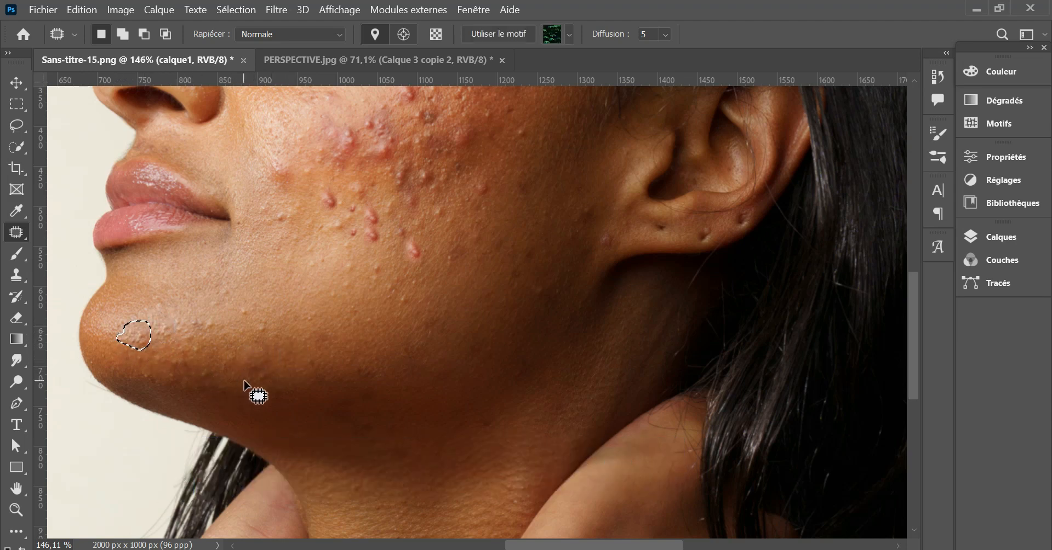
{"action": "mouse_move", "coordinate": [257, 377]}
{"action": "left_mouse_down"}
{"action": "mouse_move", "coordinate": [261, 363]}
{"action": "mouse_move", "coordinate": [253, 380]}
{"action": "mouse_move", "coordinate": [246, 365]}
{"action": "left_mouse_up"}
{"action": "mouse_move", "coordinate": [170, 365]}
{"action": "left_mouse_down"}
{"action": "mouse_move", "coordinate": [180, 349]}
{"action": "mouse_move", "coordinate": [171, 366]}
{"action": "left_mouse_up"}
{"action": "mouse_move", "coordinate": [181, 362]}
{"action": "left_mouse_down"}
{"action": "mouse_move", "coordinate": [214, 359]}
{"action": "mouse_move", "coordinate": [199, 313]}
{"action": "mouse_move", "coordinate": [212, 336]}
{"action": "left_mouse_up"}
{"action": "left_click", "coordinate": [200, 329]}
{"action": "mouse_move", "coordinate": [430, 314]}
{"action": "left_mouse_down"}
{"action": "mouse_move", "coordinate": [422, 317]}
{"action": "mouse_move", "coordinate": [442, 335]}
{"action": "mouse_move", "coordinate": [432, 333]}
{"action": "left_mouse_up"}
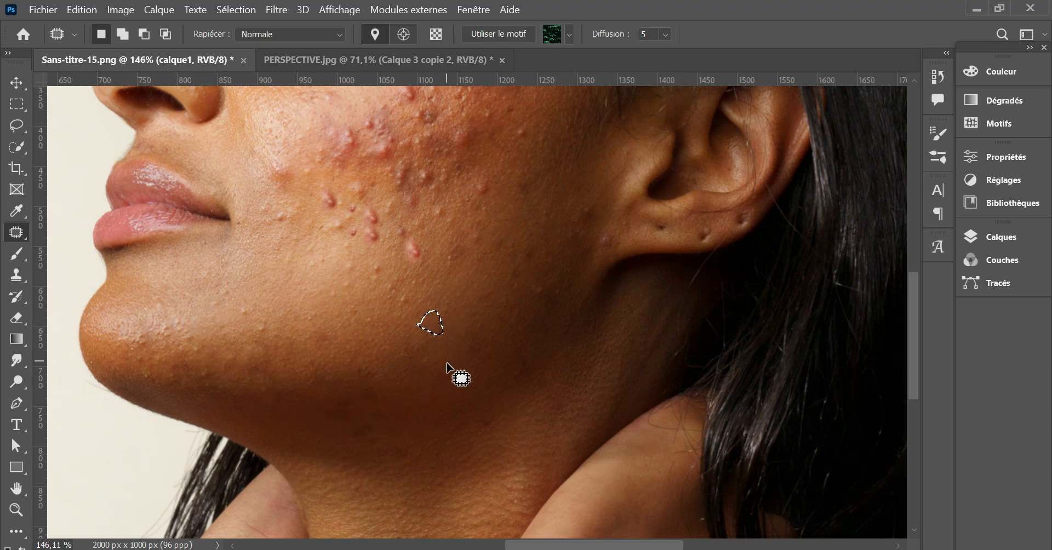
{"action": "mouse_move", "coordinate": [404, 252]}
{"action": "left_mouse_down"}
{"action": "mouse_move", "coordinate": [422, 263]}
{"action": "mouse_move", "coordinate": [404, 252]}
{"action": "mouse_move", "coordinate": [415, 234]}
{"action": "mouse_move", "coordinate": [432, 284]}
{"action": "left_mouse_up"}
- Patch the pimples across the middle of the cheek with healthy skin below them
{"action": "left_click", "coordinate": [408, 226]}
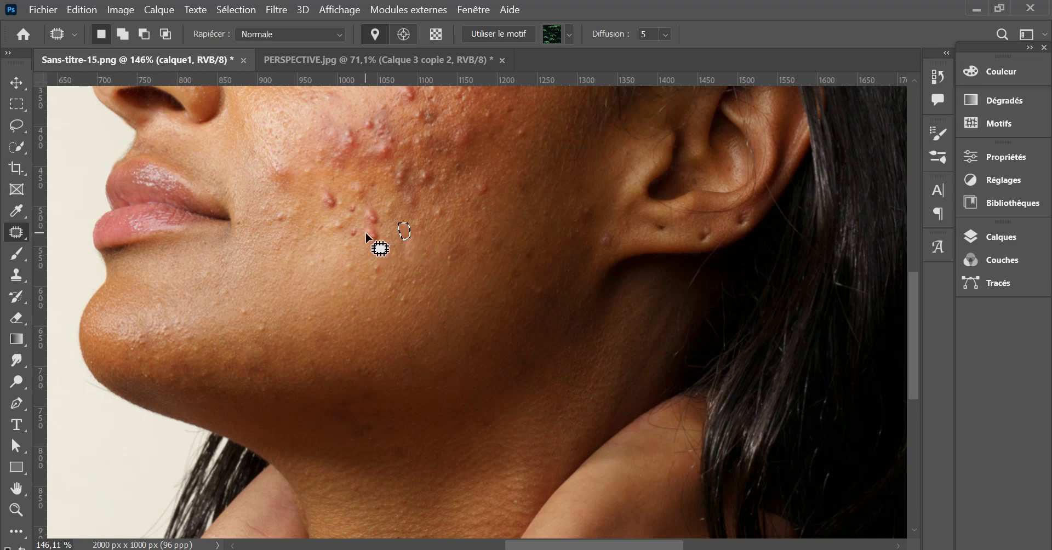
{"action": "mouse_move", "coordinate": [350, 224]}
{"action": "left_mouse_down"}
{"action": "mouse_move", "coordinate": [360, 239]}
{"action": "mouse_move", "coordinate": [345, 226]}
{"action": "left_mouse_up"}
{"action": "left_click_drag", "start_coordinate": [353, 232], "coordinate": [364, 270]}
{"action": "left_click_drag", "start_coordinate": [366, 273], "coordinate": [403, 250]}
{"action": "mouse_move", "coordinate": [409, 247]}
{"action": "left_mouse_down"}
{"action": "mouse_move", "coordinate": [416, 278]}
{"action": "mouse_move", "coordinate": [397, 301]}
{"action": "left_mouse_up"}
{"action": "mouse_move", "coordinate": [404, 298]}
{"action": "left_mouse_down"}
{"action": "mouse_move", "coordinate": [404, 310]}
{"action": "mouse_move", "coordinate": [398, 285]}
{"action": "mouse_move", "coordinate": [384, 292]}
{"action": "left_mouse_up"}
{"action": "left_click_drag", "start_coordinate": [391, 285], "coordinate": [382, 319]}
{"action": "mouse_move", "coordinate": [352, 268]}
{"action": "left_mouse_down"}
{"action": "mouse_move", "coordinate": [349, 259]}
{"action": "mouse_move", "coordinate": [355, 268]}
{"action": "left_mouse_up"}
{"action": "left_click_drag", "start_coordinate": [353, 264], "coordinate": [352, 277]}
{"action": "mouse_move", "coordinate": [321, 193]}
{"action": "left_mouse_down"}
{"action": "mouse_move", "coordinate": [319, 219]}
{"action": "mouse_move", "coordinate": [347, 238]}
{"action": "mouse_move", "coordinate": [343, 214]}
{"action": "mouse_move", "coordinate": [373, 225]}
{"action": "mouse_move", "coordinate": [355, 219]}
{"action": "mouse_move", "coordinate": [350, 235]}
{"action": "left_mouse_up"}
{"action": "left_click", "coordinate": [316, 223]}
- Heal the cheek and jaw blemishes near the ear and earlobe
{"action": "mouse_move", "coordinate": [273, 177]}
{"action": "left_mouse_down"}
{"action": "mouse_move", "coordinate": [284, 169]}
{"action": "mouse_move", "coordinate": [288, 216]}
{"action": "left_mouse_up"}
{"action": "mouse_move", "coordinate": [351, 193]}
{"action": "left_mouse_down"}
{"action": "mouse_move", "coordinate": [365, 202]}
{"action": "mouse_move", "coordinate": [356, 202]}
{"action": "left_mouse_up"}
{"action": "mouse_move", "coordinate": [360, 193]}
{"action": "left_mouse_down"}
{"action": "mouse_move", "coordinate": [363, 223]}
{"action": "mouse_move", "coordinate": [392, 199]}
{"action": "mouse_move", "coordinate": [395, 221]}
{"action": "left_mouse_up"}
{"action": "left_click_drag", "start_coordinate": [385, 212], "coordinate": [379, 237]}
{"action": "mouse_move", "coordinate": [466, 238]}
{"action": "left_mouse_down"}
{"action": "mouse_move", "coordinate": [476, 249]}
{"action": "mouse_move", "coordinate": [467, 242]}
{"action": "left_mouse_up"}
{"action": "left_click_drag", "start_coordinate": [472, 239], "coordinate": [465, 255]}
{"action": "mouse_move", "coordinate": [433, 213]}
{"action": "left_mouse_down"}
{"action": "mouse_move", "coordinate": [448, 209]}
{"action": "mouse_move", "coordinate": [431, 232]}
{"action": "mouse_move", "coordinate": [446, 248]}
{"action": "left_mouse_up"}
{"action": "left_click_drag", "start_coordinate": [458, 250], "coordinate": [454, 265]}
{"action": "mouse_move", "coordinate": [472, 191]}
{"action": "left_mouse_down"}
{"action": "mouse_move", "coordinate": [463, 226]}
{"action": "mouse_move", "coordinate": [494, 233]}
{"action": "mouse_move", "coordinate": [496, 262]}
{"action": "mouse_move", "coordinate": [488, 248]}
{"action": "left_mouse_up"}
{"action": "left_click_drag", "start_coordinate": [489, 247], "coordinate": [461, 274]}
{"action": "mouse_move", "coordinate": [501, 274]}
{"action": "left_mouse_down"}
{"action": "mouse_move", "coordinate": [520, 266]}
{"action": "mouse_move", "coordinate": [500, 277]}
{"action": "left_mouse_up"}
{"action": "left_click_drag", "start_coordinate": [505, 275], "coordinate": [461, 274]}
{"action": "mouse_move", "coordinate": [515, 189]}
{"action": "left_mouse_down"}
{"action": "mouse_move", "coordinate": [524, 203]}
{"action": "mouse_move", "coordinate": [509, 231]}
{"action": "mouse_move", "coordinate": [546, 254]}
{"action": "mouse_move", "coordinate": [512, 260]}
{"action": "left_mouse_up"}
{"action": "left_click_drag", "start_coordinate": [529, 251], "coordinate": [498, 250]}
{"action": "mouse_move", "coordinate": [529, 289]}
{"action": "left_mouse_down"}
{"action": "mouse_move", "coordinate": [542, 276]}
{"action": "mouse_move", "coordinate": [531, 296]}
{"action": "left_mouse_up"}
{"action": "left_click_drag", "start_coordinate": [534, 285], "coordinate": [519, 305]}
{"action": "mouse_move", "coordinate": [598, 247]}
{"action": "left_mouse_down"}
{"action": "mouse_move", "coordinate": [601, 236]}
{"action": "mouse_move", "coordinate": [605, 253]}
{"action": "mouse_move", "coordinate": [605, 224]}
{"action": "left_mouse_up"}
{"action": "left_click_drag", "start_coordinate": [701, 229], "coordinate": [692, 229]}
{"action": "mouse_move", "coordinate": [404, 199]}
{"action": "left_mouse_down"}
{"action": "mouse_move", "coordinate": [415, 218]}
{"action": "mouse_move", "coordinate": [454, 230]}
{"action": "left_mouse_up"}
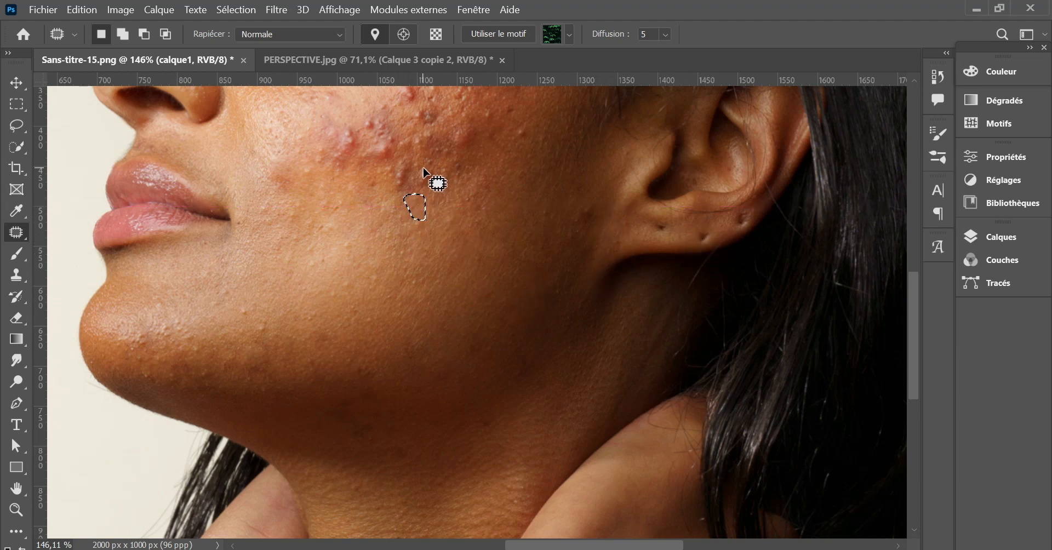
- Heal the many small spots on the upper cheek below the eye
{"action": "mouse_move", "coordinate": [415, 172]}
{"action": "left_mouse_down"}
{"action": "mouse_move", "coordinate": [437, 165]}
{"action": "mouse_move", "coordinate": [413, 174]}
{"action": "left_mouse_up"}
{"action": "left_click_drag", "start_coordinate": [426, 176], "coordinate": [429, 190]}
{"action": "left_click_drag", "start_coordinate": [393, 174], "coordinate": [394, 174]}
{"action": "left_click_drag", "start_coordinate": [356, 145], "coordinate": [353, 132]}
{"action": "left_click_drag", "start_coordinate": [338, 156], "coordinate": [327, 215]}
{"action": "mouse_move", "coordinate": [366, 132]}
{"action": "left_mouse_down"}
{"action": "mouse_move", "coordinate": [375, 142]}
{"action": "mouse_move", "coordinate": [366, 132]}
{"action": "left_mouse_up"}
{"action": "left_click_drag", "start_coordinate": [380, 136], "coordinate": [392, 192]}
{"action": "mouse_move", "coordinate": [413, 168]}
{"action": "left_mouse_down"}
{"action": "mouse_move", "coordinate": [449, 178]}
{"action": "mouse_move", "coordinate": [414, 170]}
{"action": "left_mouse_up"}
{"action": "mouse_move", "coordinate": [427, 183]}
{"action": "left_mouse_down"}
{"action": "mouse_move", "coordinate": [398, 200]}
{"action": "mouse_move", "coordinate": [396, 158]}
{"action": "left_mouse_up"}
{"action": "left_click_drag", "start_coordinate": [524, 126], "coordinate": [520, 127]}
{"action": "mouse_move", "coordinate": [520, 147]}
{"action": "left_mouse_down"}
{"action": "mouse_move", "coordinate": [465, 157]}
{"action": "mouse_move", "coordinate": [452, 149]}
{"action": "left_mouse_up"}
{"action": "mouse_move", "coordinate": [455, 159]}
{"action": "left_mouse_down"}
{"action": "mouse_move", "coordinate": [407, 141]}
{"action": "mouse_move", "coordinate": [400, 150]}
{"action": "mouse_move", "coordinate": [441, 163]}
{"action": "left_mouse_up"}
{"action": "left_click_drag", "start_coordinate": [431, 125], "coordinate": [422, 211]}
{"action": "mouse_move", "coordinate": [311, 174]}
{"action": "left_mouse_down"}
{"action": "mouse_move", "coordinate": [302, 191]}
{"action": "mouse_move", "coordinate": [310, 176]}
{"action": "left_mouse_up"}
{"action": "left_click_drag", "start_coordinate": [323, 184], "coordinate": [322, 212]}
{"action": "mouse_move", "coordinate": [314, 217]}
{"action": "left_mouse_down"}
{"action": "mouse_move", "coordinate": [328, 229]}
{"action": "mouse_move", "coordinate": [359, 191]}
{"action": "left_mouse_up"}
{"action": "left_click_drag", "start_coordinate": [373, 202], "coordinate": [346, 227]}
{"action": "mouse_move", "coordinate": [392, 167]}
{"action": "left_mouse_down"}
{"action": "mouse_move", "coordinate": [388, 176]}
{"action": "mouse_move", "coordinate": [415, 147]}
{"action": "left_mouse_up"}
{"action": "mouse_move", "coordinate": [416, 147]}
{"action": "left_mouse_down"}
{"action": "mouse_move", "coordinate": [431, 176]}
{"action": "mouse_move", "coordinate": [419, 158]}
{"action": "left_mouse_up"}
{"action": "mouse_move", "coordinate": [426, 159]}
{"action": "left_mouse_down"}
{"action": "mouse_move", "coordinate": [395, 186]}
{"action": "mouse_move", "coordinate": [416, 190]}
{"action": "left_mouse_up"}
{"action": "left_click_drag", "start_coordinate": [420, 203], "coordinate": [418, 238]}
{"action": "left_click_drag", "start_coordinate": [451, 106], "coordinate": [434, 118]}
{"action": "left_click_drag", "start_coordinate": [440, 114], "coordinate": [405, 141]}
{"action": "left_click_drag", "start_coordinate": [483, 144], "coordinate": [447, 147]}
{"action": "mouse_move", "coordinate": [441, 180]}
{"action": "left_mouse_down"}
{"action": "mouse_move", "coordinate": [439, 151]}
{"action": "mouse_move", "coordinate": [442, 184]}
{"action": "left_mouse_up"}
{"action": "mouse_move", "coordinate": [453, 176]}
{"action": "left_mouse_down"}
{"action": "mouse_move", "coordinate": [433, 181]}
{"action": "mouse_move", "coordinate": [486, 211]}
{"action": "mouse_move", "coordinate": [470, 186]}
{"action": "left_mouse_up"}
{"action": "left_click_drag", "start_coordinate": [563, 156], "coordinate": [557, 287]}
- Patch the last blemishes toward the temple and chin, then deselect
{"action": "left_click_drag", "start_coordinate": [459, 229], "coordinate": [465, 230]}
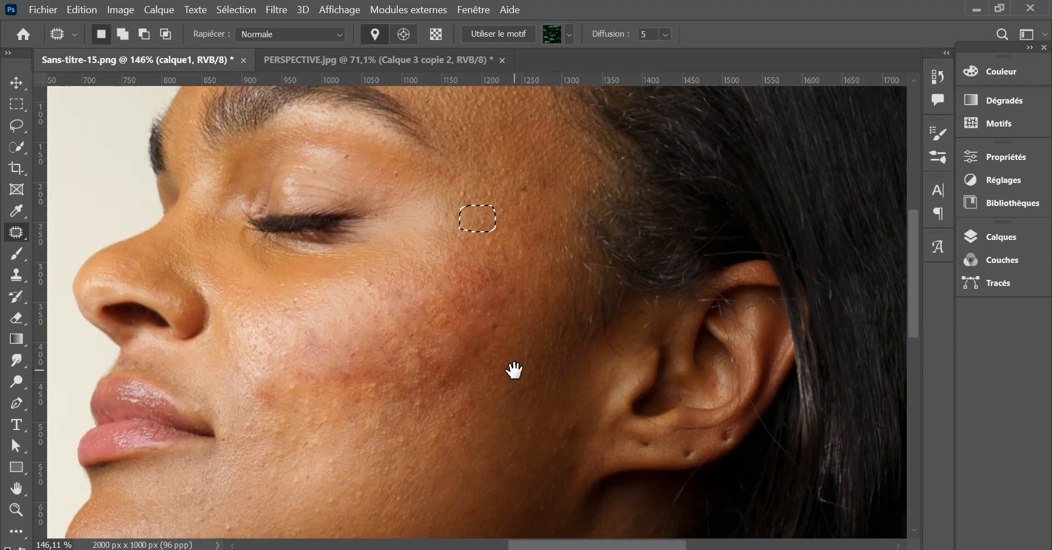
{"action": "left_click_drag", "start_coordinate": [514, 346], "coordinate": [614, 239]}
{"action": "left_click_drag", "start_coordinate": [423, 171], "coordinate": [447, 184]}
{"action": "left_click_drag", "start_coordinate": [351, 378], "coordinate": [448, 238]}
{"action": "left_click_drag", "start_coordinate": [314, 306], "coordinate": [331, 301]}
{"action": "left_click_drag", "start_coordinate": [419, 285], "coordinate": [421, 282]}
{"action": "key", "text": "ctrl+d"}
- Zoom out and toggle calque1's visibility to compare the retouch with the original
{"action": "scroll", "coordinate": [582, 286], "scroll_direction": "down", "scroll_amount": 5}
{"action": "scroll", "coordinate": [582, 286], "scroll_direction": "down", "scroll_amount": 4}
{"action": "left_click_drag", "start_coordinate": [636, 232], "coordinate": [539, 298]}
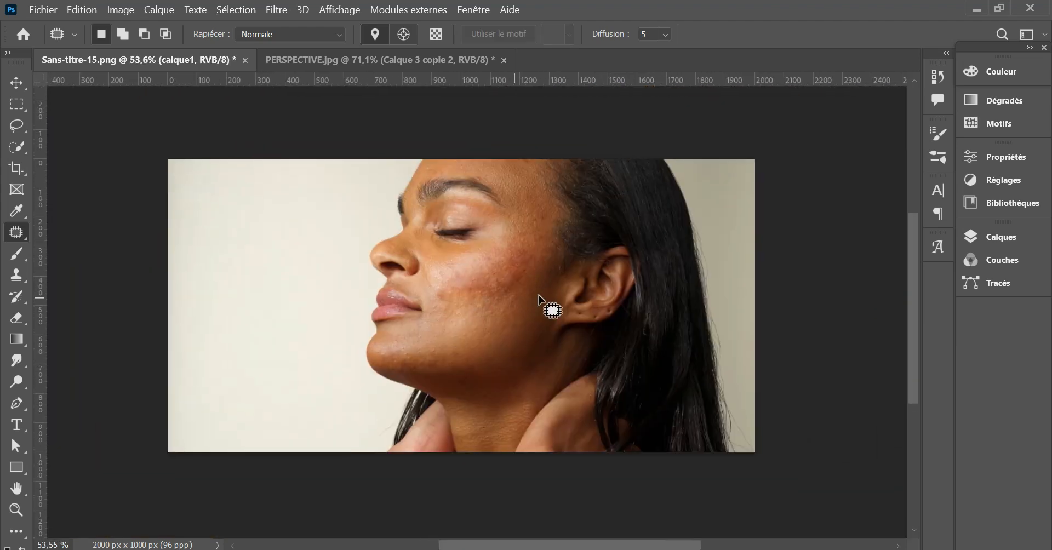
{"action": "left_click", "coordinate": [1006, 241]}
{"action": "left_click", "coordinate": [744, 203]}
{"action": "left_click", "coordinate": [744, 203]}
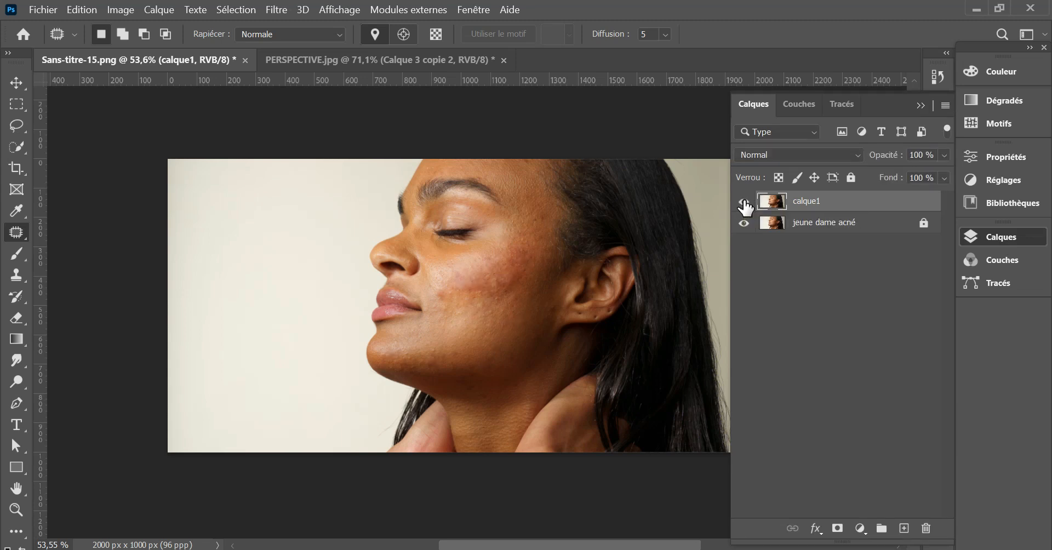
{"action": "left_click", "coordinate": [744, 203]}
{"action": "left_click", "coordinate": [744, 203]}
- Duplicate calque1, name the original Source and the copy Sepa fréquence, then select Source
{"action": "left_click_drag", "start_coordinate": [892, 204], "coordinate": [904, 528]}
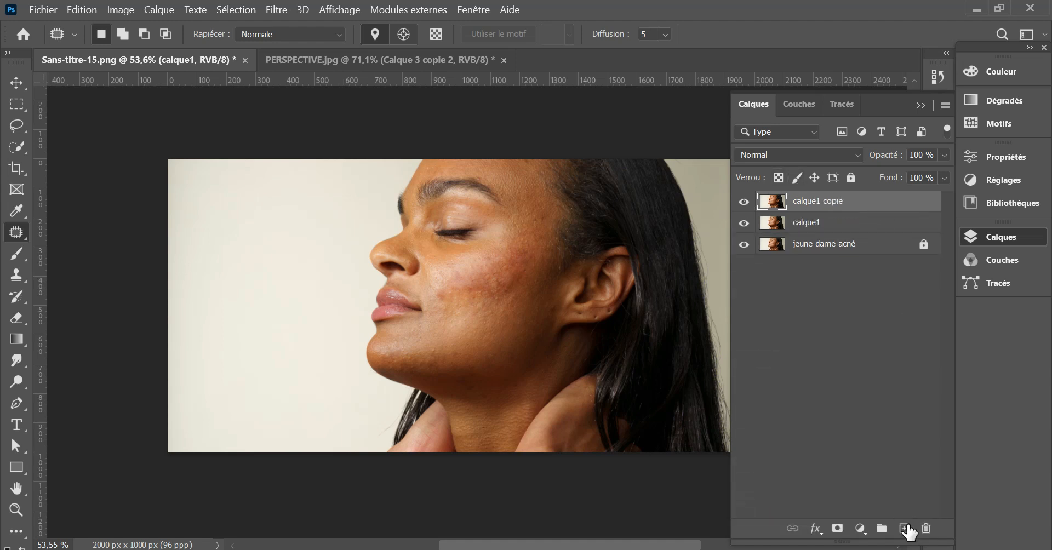
{"action": "left_click", "coordinate": [809, 229]}
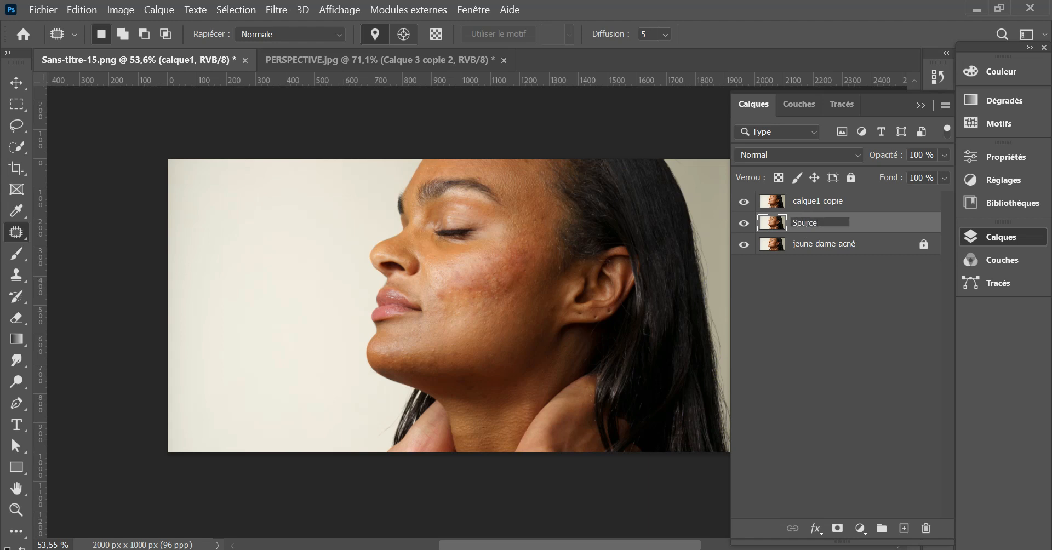
{"action": "type", "text": "Source"}
{"action": "key", "text": "Return"}
{"action": "double_click", "coordinate": [828, 202]}
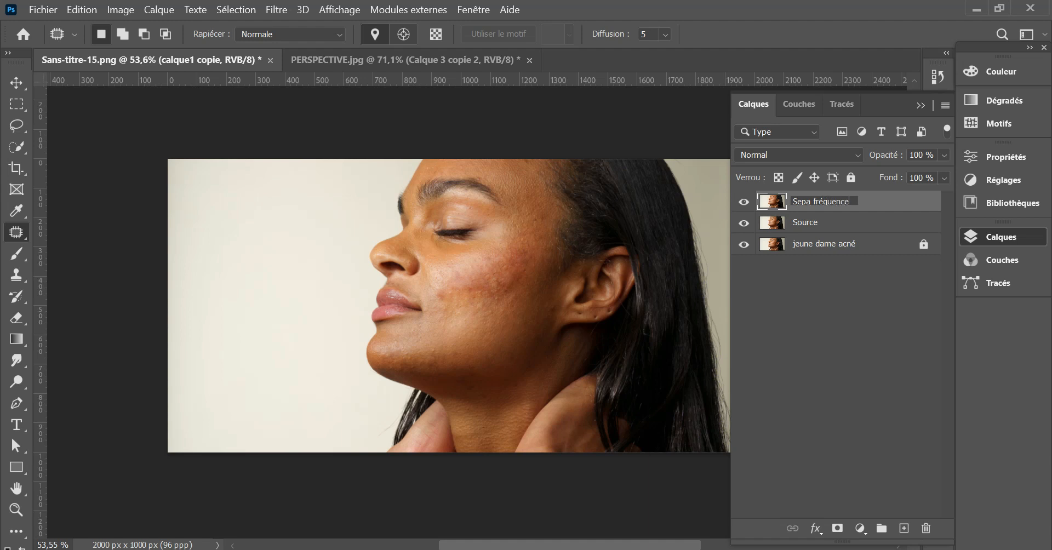
{"action": "key", "text": "Return"}
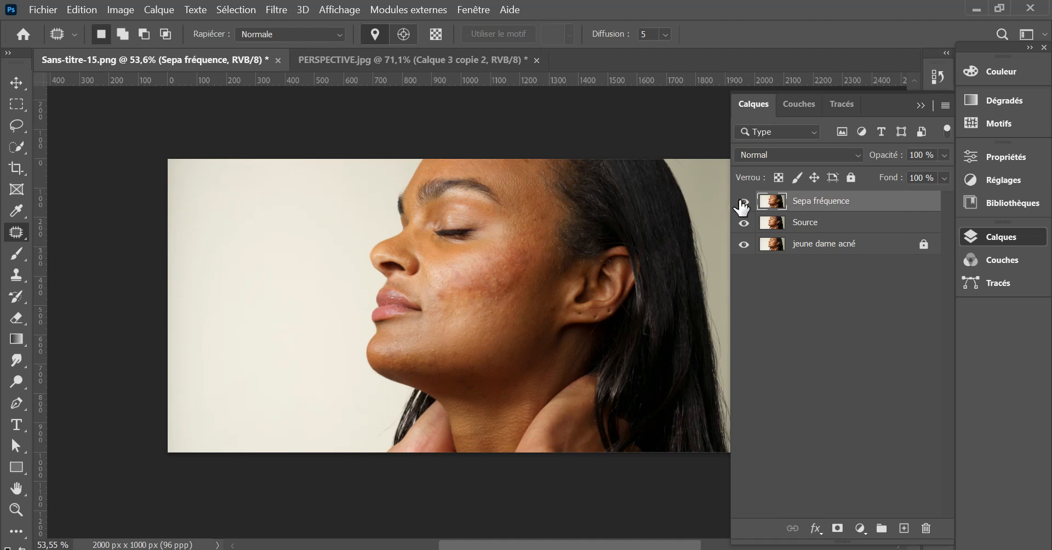
{"action": "left_click", "coordinate": [810, 232]}
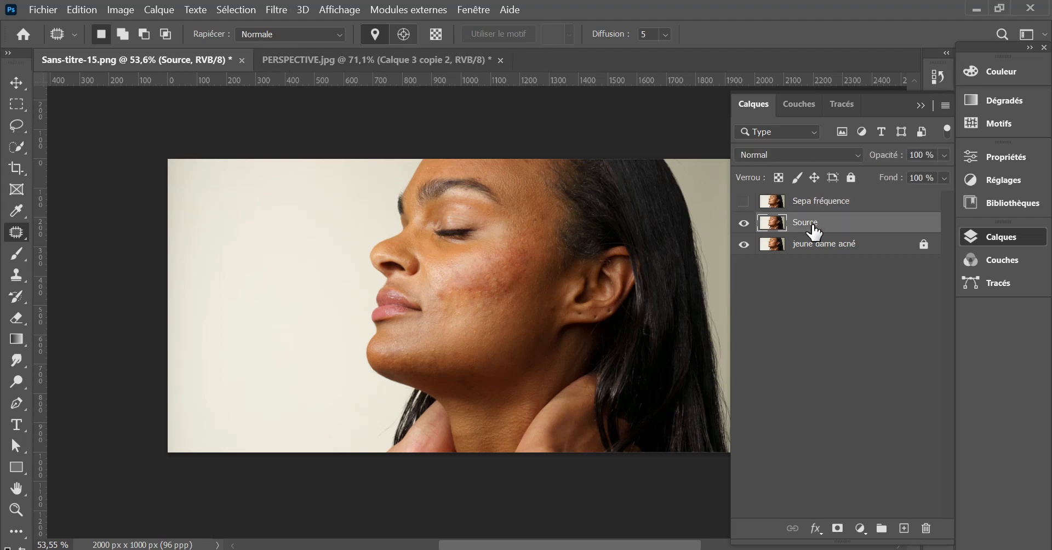
- Apply a Flou gaussien with a 5,2-pixel radius to the Source layer
{"action": "left_click", "coordinate": [277, 12]}
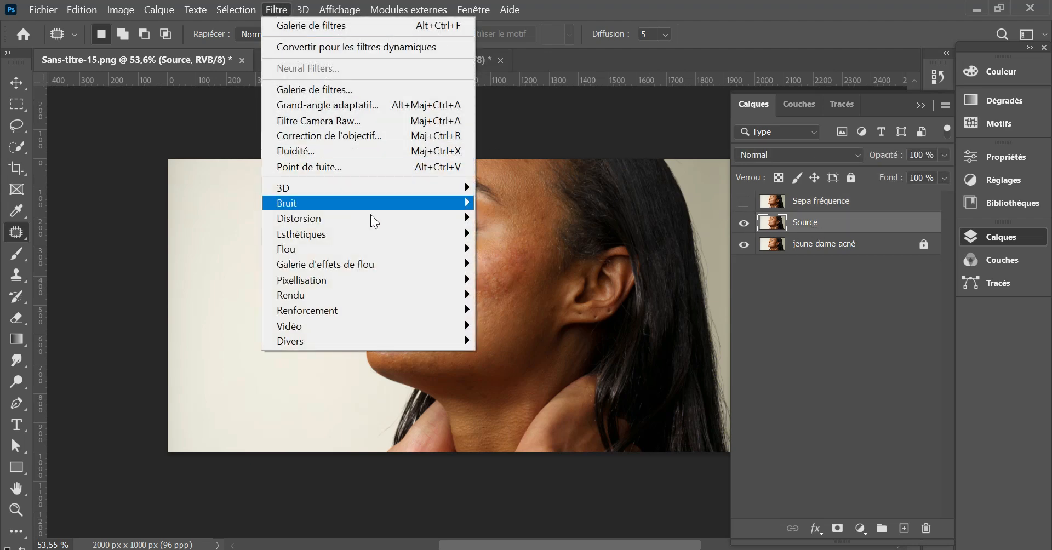
{"action": "mouse_move", "coordinate": [441, 252]}
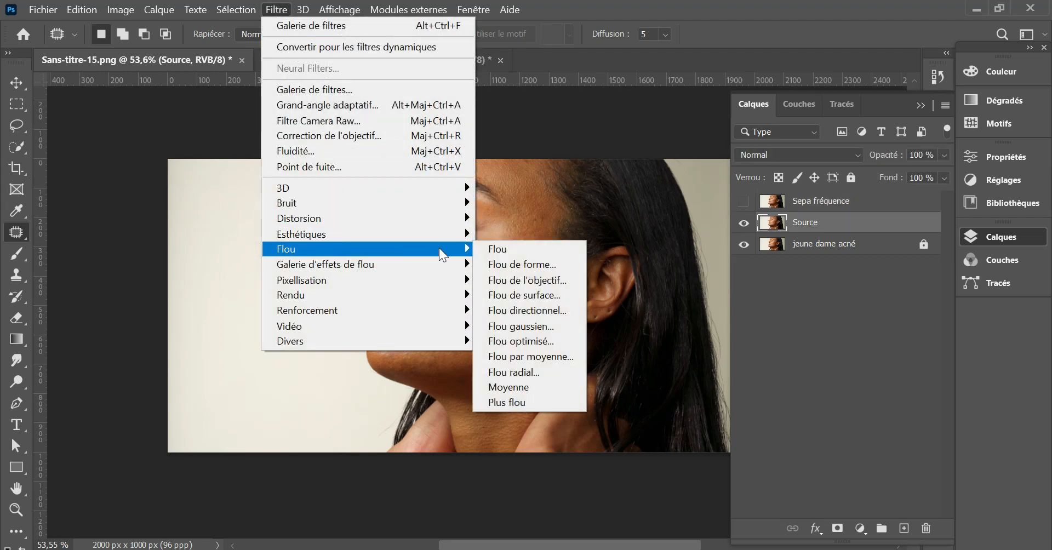
{"action": "left_click", "coordinate": [525, 325]}
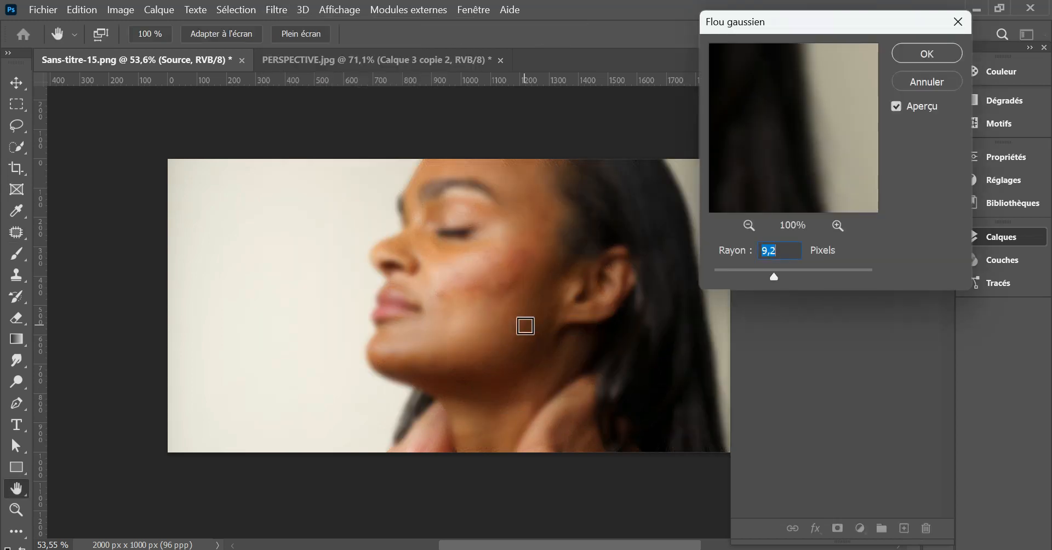
{"action": "left_click_drag", "start_coordinate": [760, 32], "coordinate": [705, 94]}
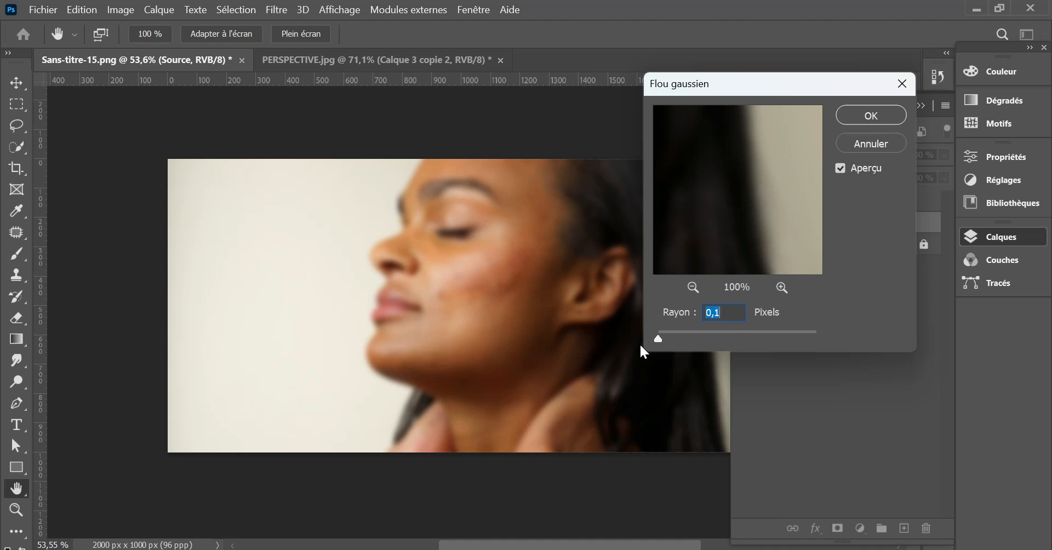
{"action": "left_click_drag", "start_coordinate": [656, 337], "coordinate": [689, 344]}
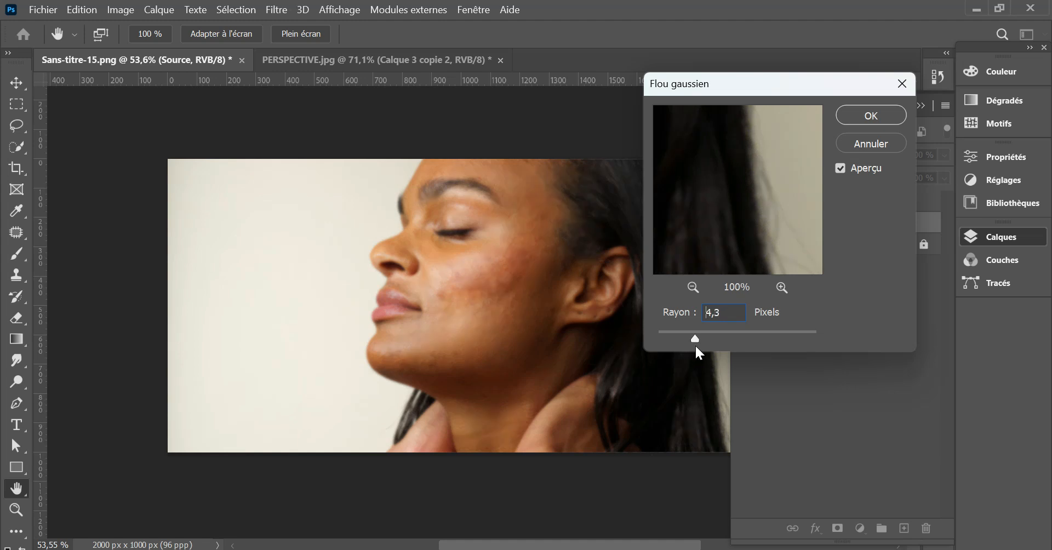
{"action": "left_click_drag", "start_coordinate": [700, 347], "coordinate": [702, 348]}
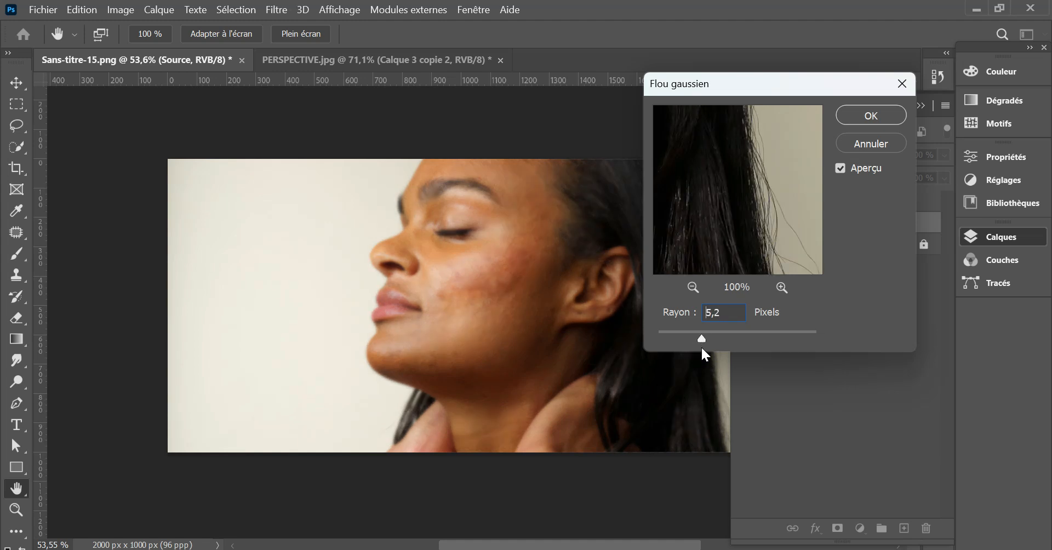
{"action": "left_click", "coordinate": [871, 115]}
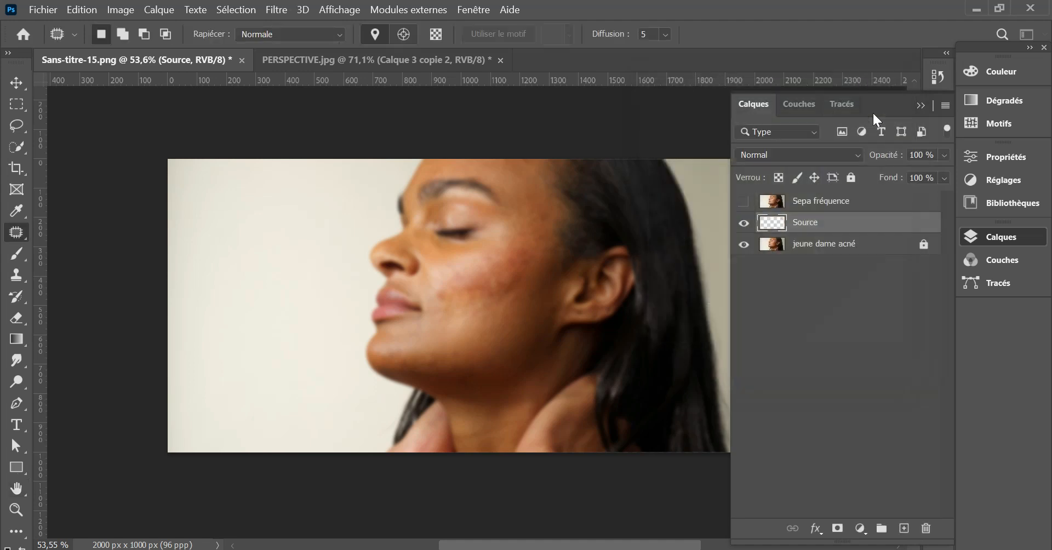
- Show and select Sepa fréquence, then Apply Image from Source using Soustraction, scale 2, offset 128
{"action": "left_click", "coordinate": [744, 201]}
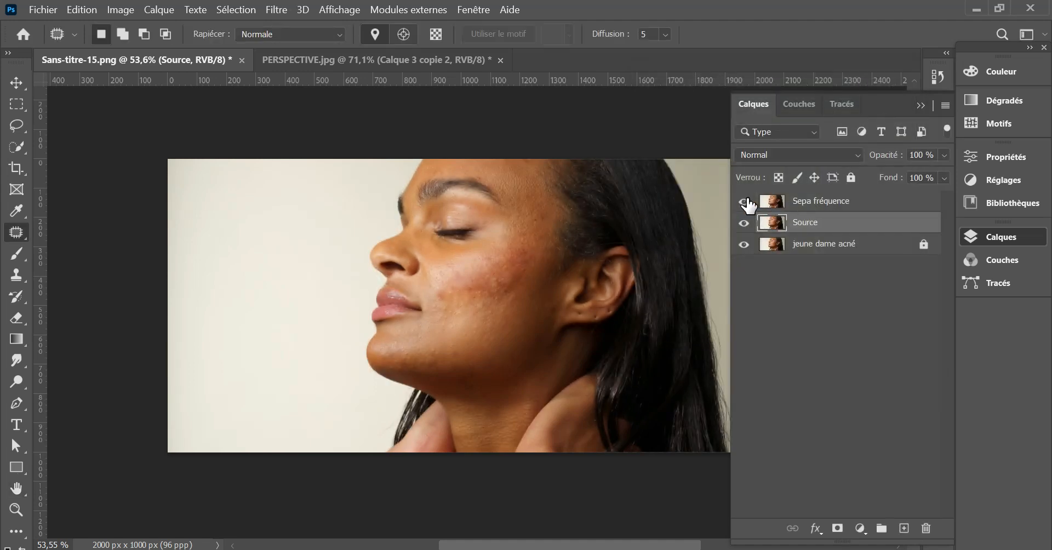
{"action": "left_click", "coordinate": [826, 206]}
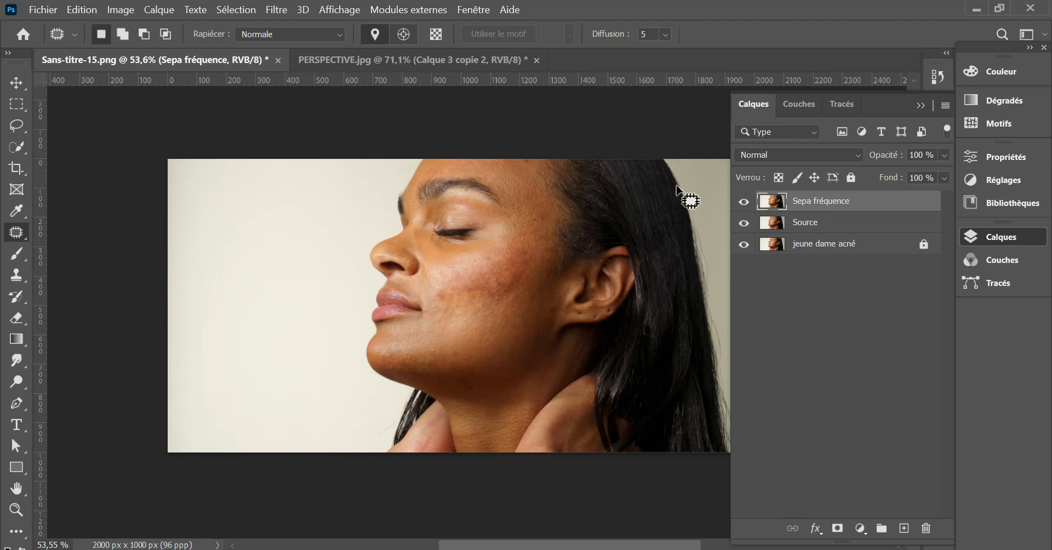
{"action": "left_click", "coordinate": [121, 10]}
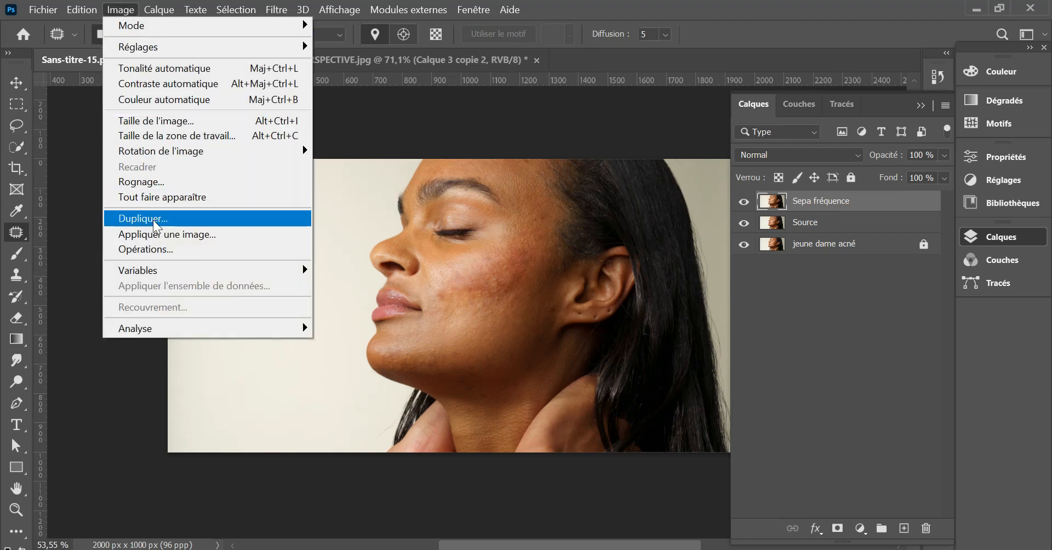
{"action": "left_click", "coordinate": [161, 235]}
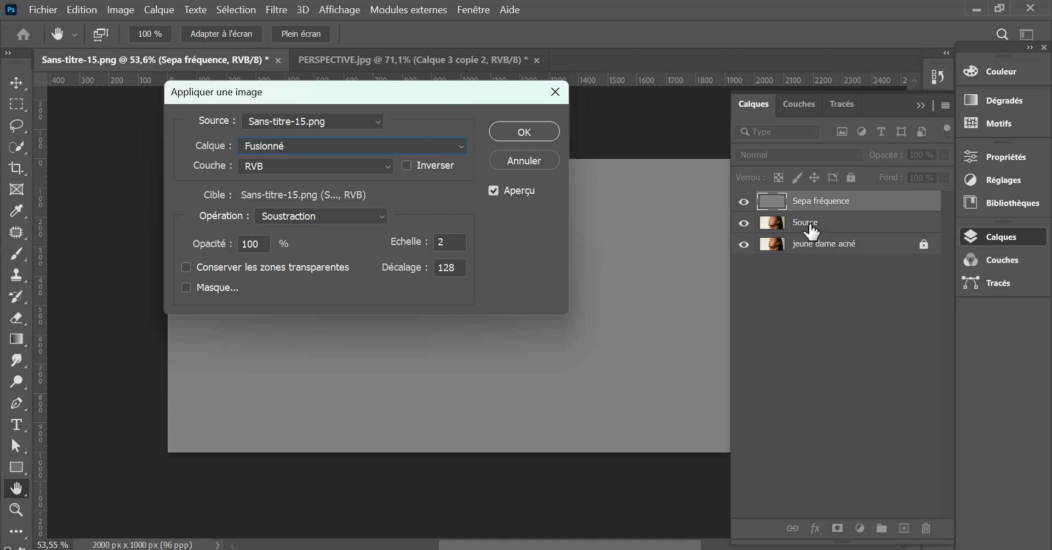
{"action": "left_click", "coordinate": [461, 146]}
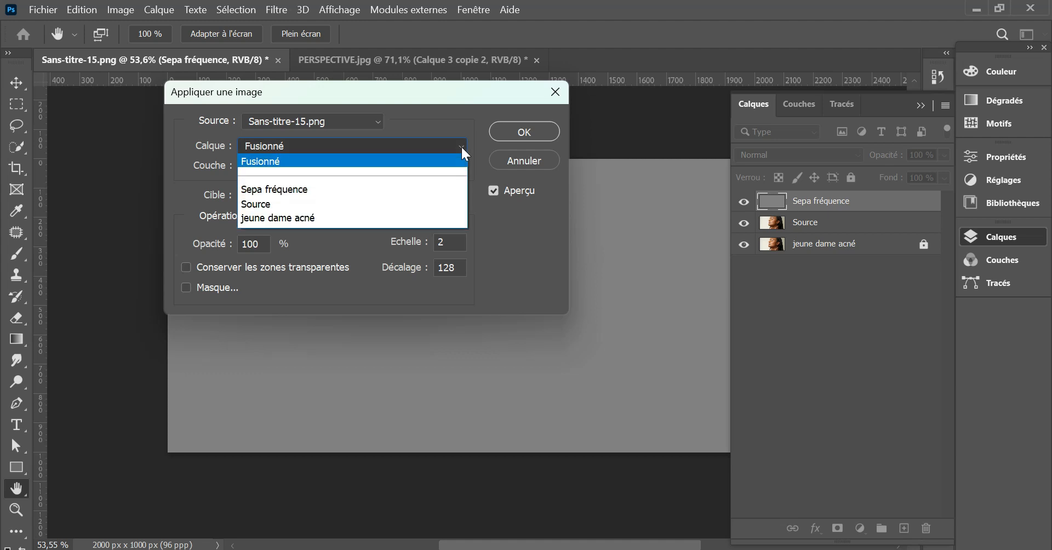
{"action": "left_click", "coordinate": [269, 205]}
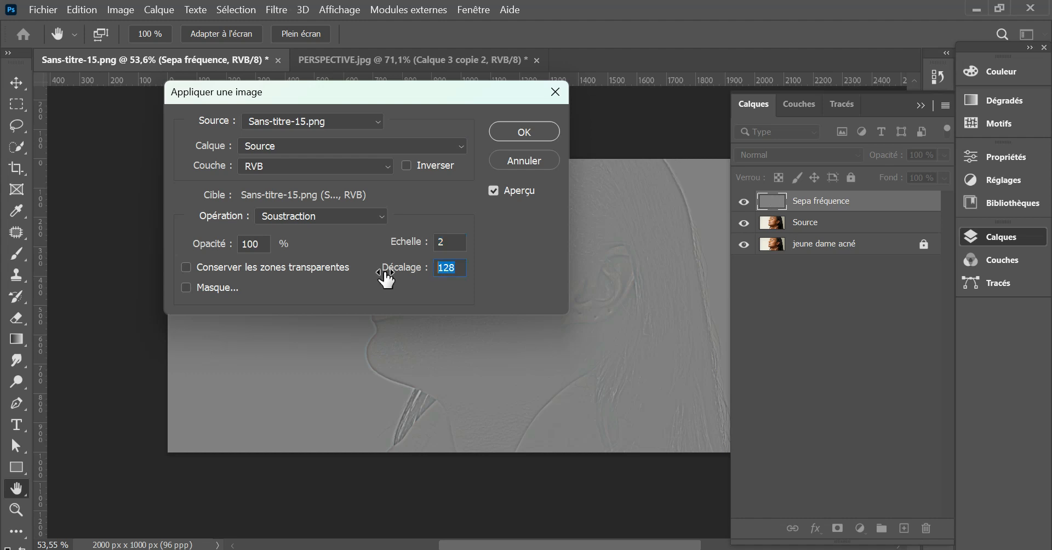
{"action": "left_click", "coordinate": [374, 216]}
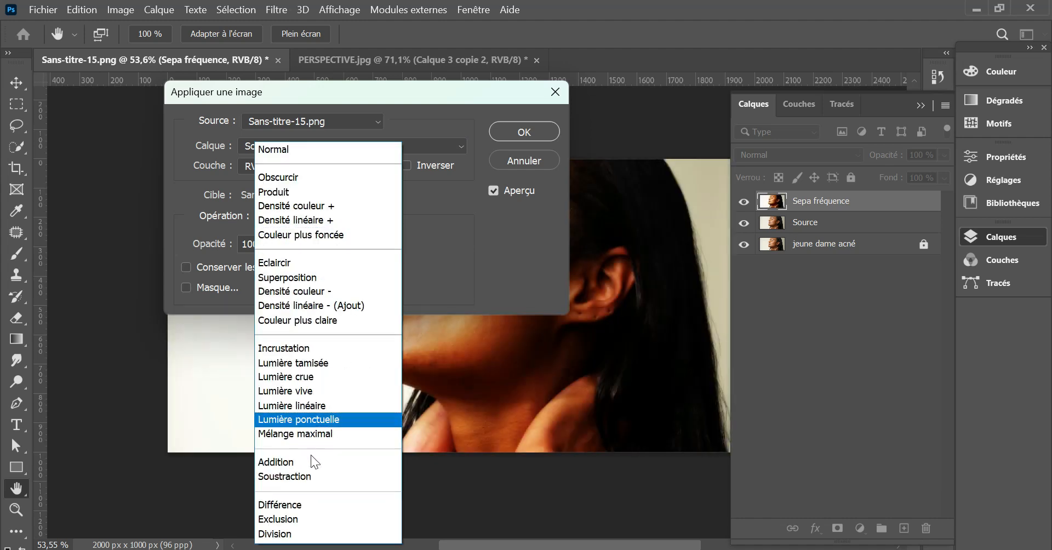
{"action": "left_click", "coordinate": [293, 476]}
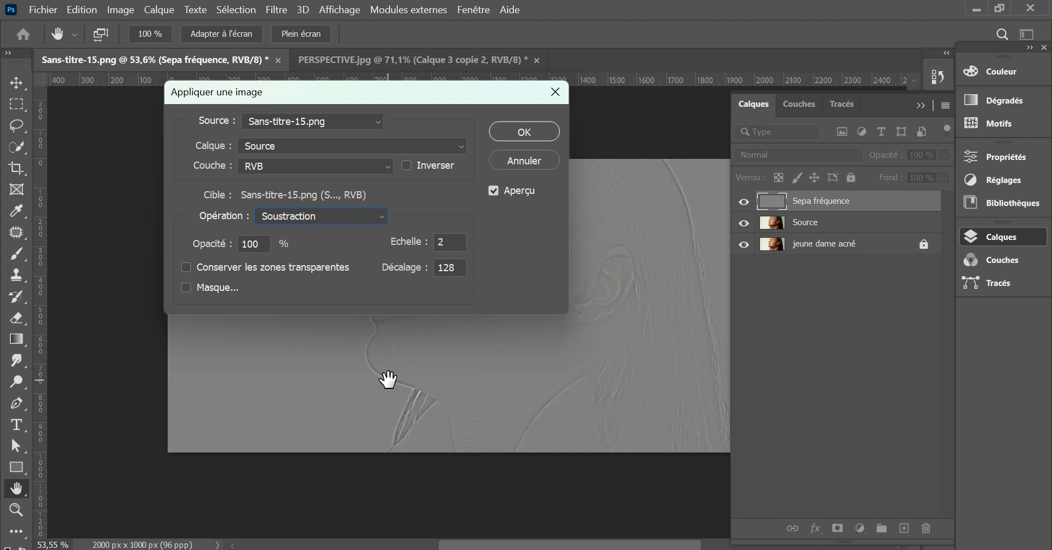
{"action": "left_click", "coordinate": [524, 132]}
{"action": "key", "text": "j"}
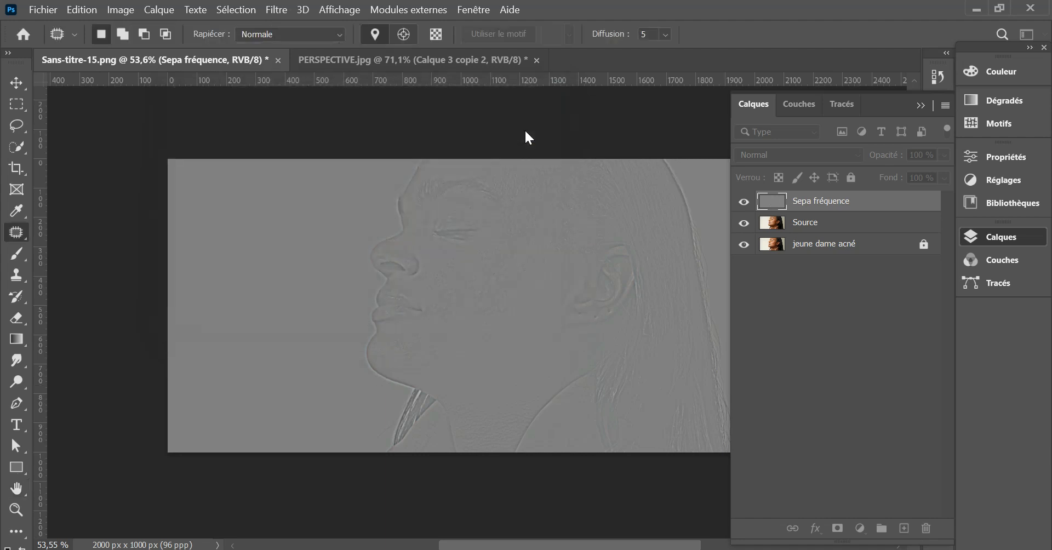
- Set Sepa fréquence to Lumière linéaire and group it together with Source
{"action": "left_click", "coordinate": [857, 153]}
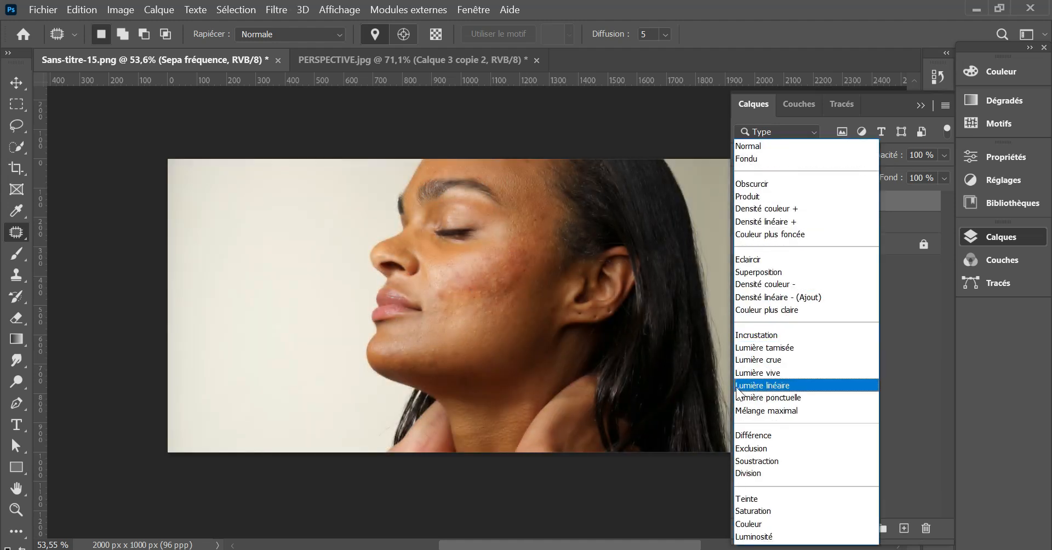
{"action": "left_click", "coordinate": [762, 386]}
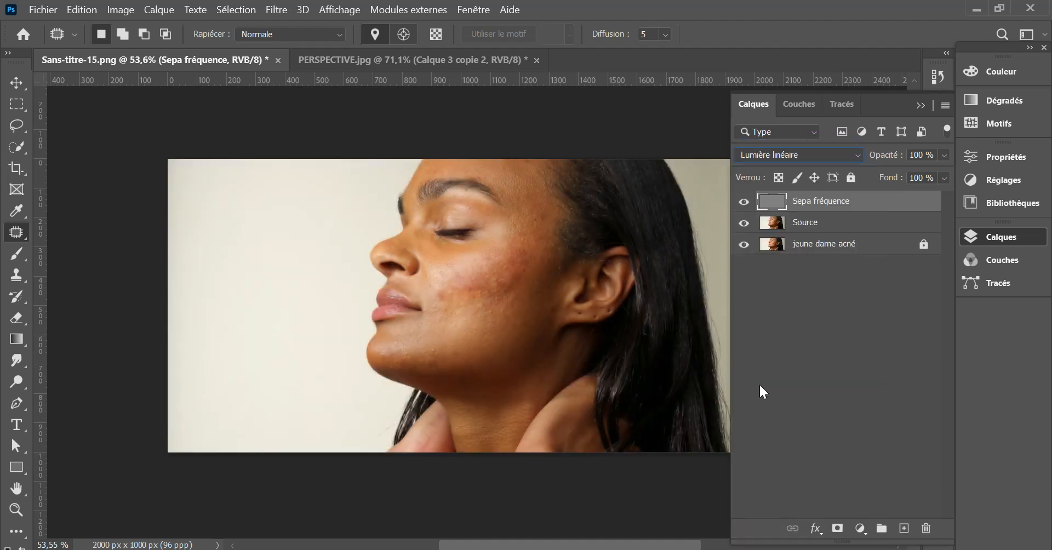
{"action": "left_click", "coordinate": [844, 224], "text": "shift"}
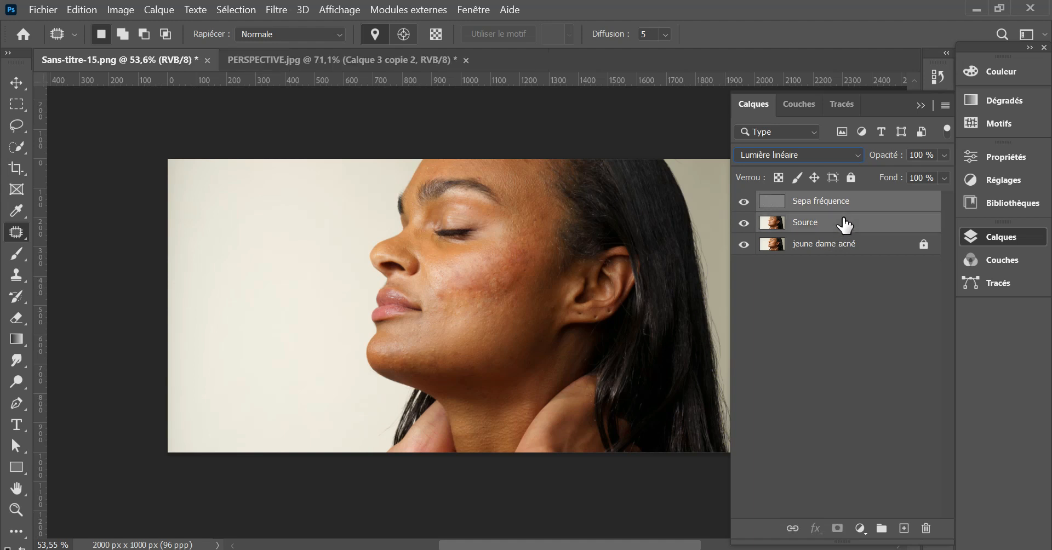
{"action": "left_click_drag", "start_coordinate": [866, 208], "coordinate": [869, 452]}
{"action": "left_click_drag", "start_coordinate": [884, 527], "coordinate": [882, 527]}
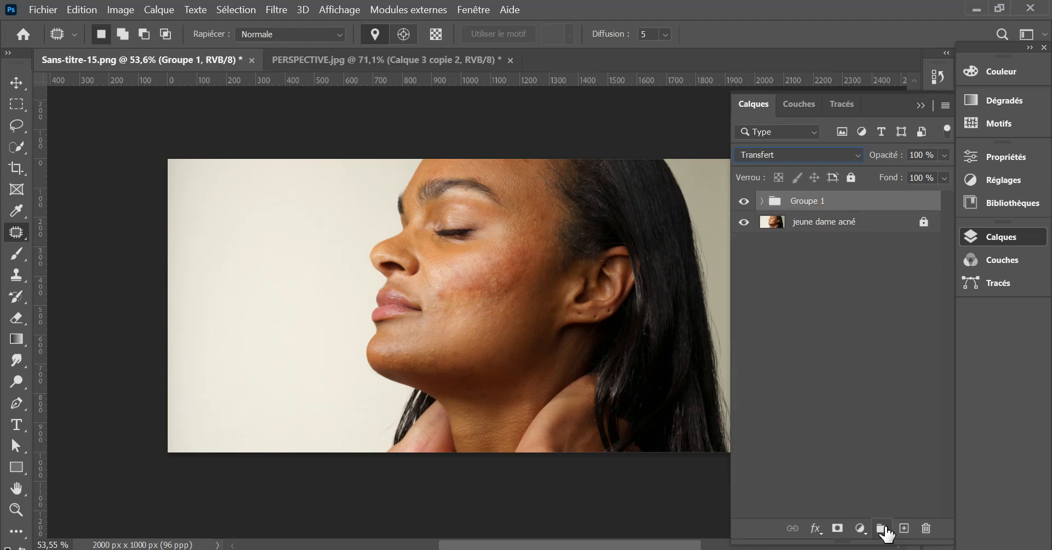
- Name the group 'Seeparation de fréquence', expand it and select Source
{"action": "double_click", "coordinate": [807, 201]}
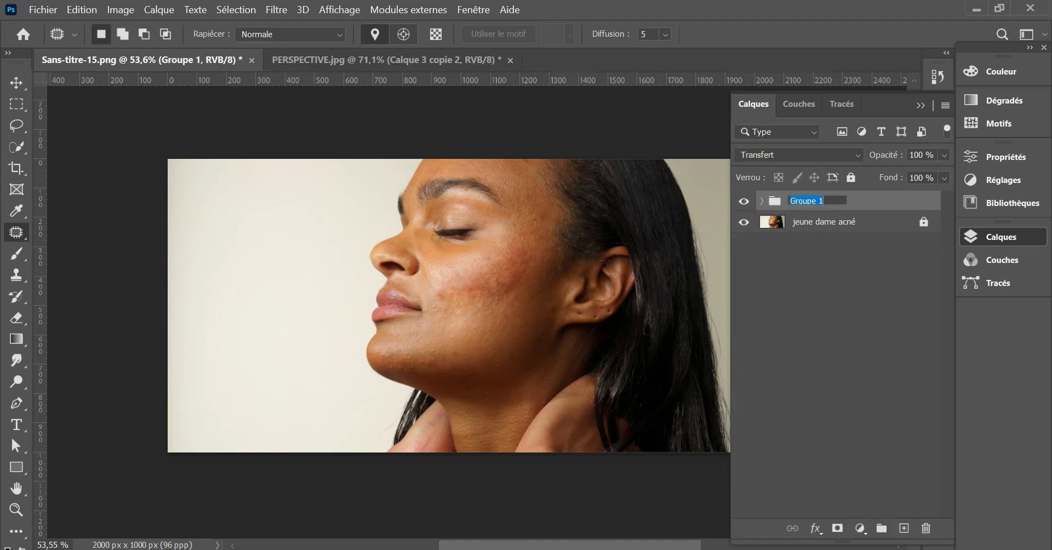
{"action": "type", "text": "Se"}
{"action": "type", "text": "eparation de fréquenc"}
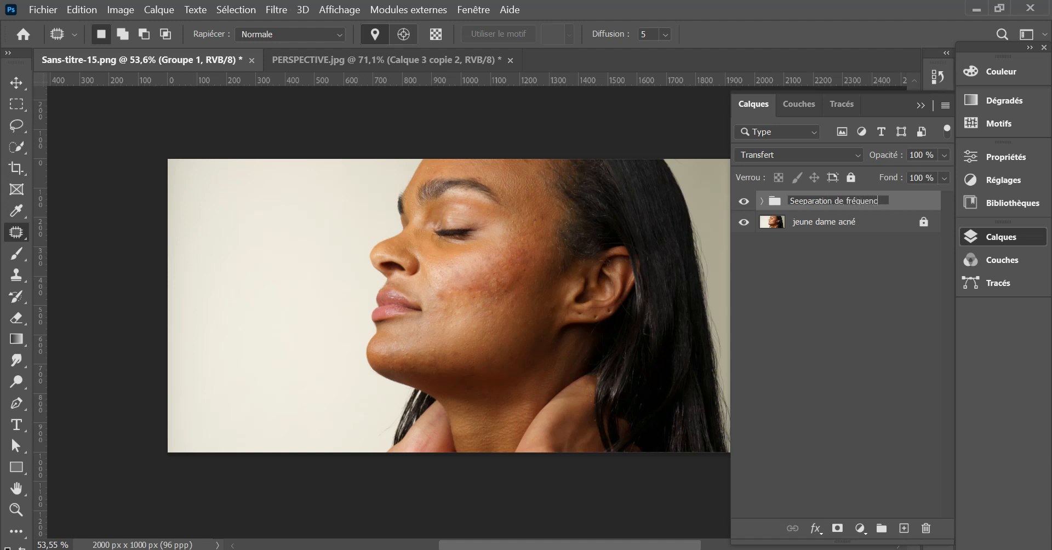
{"action": "type", "text": "e"}
{"action": "key", "text": "Return"}
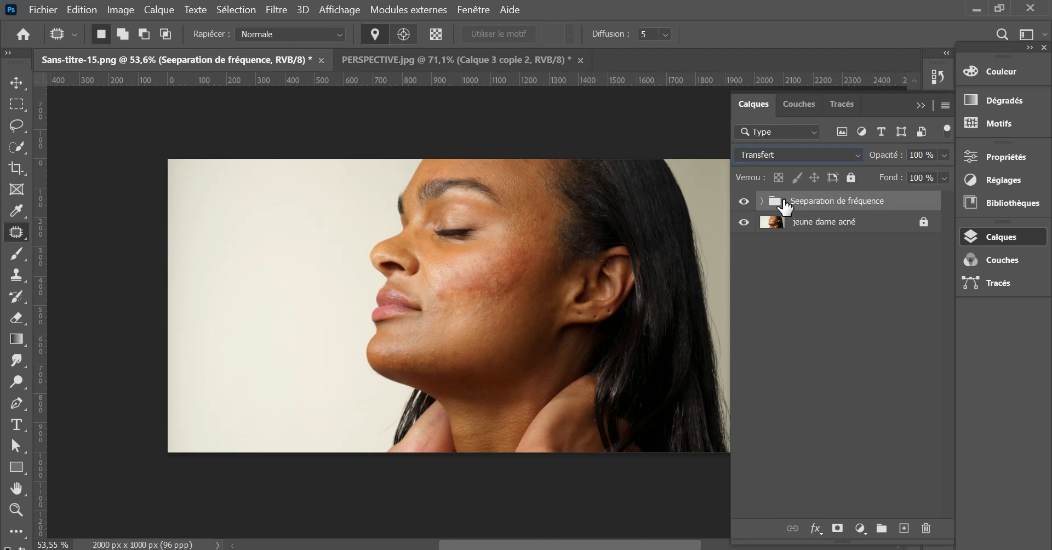
{"action": "left_click", "coordinate": [761, 202]}
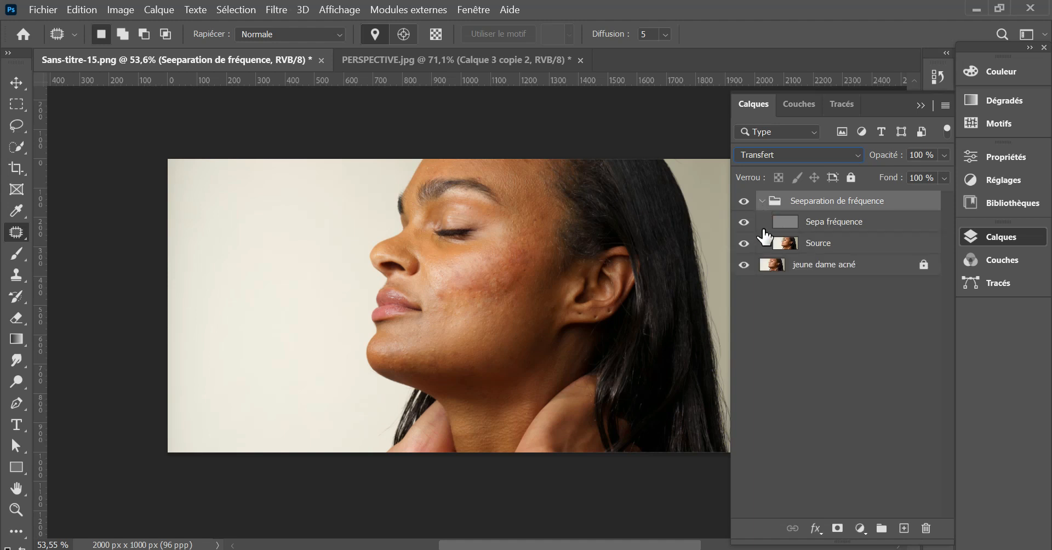
{"action": "left_click", "coordinate": [823, 246]}
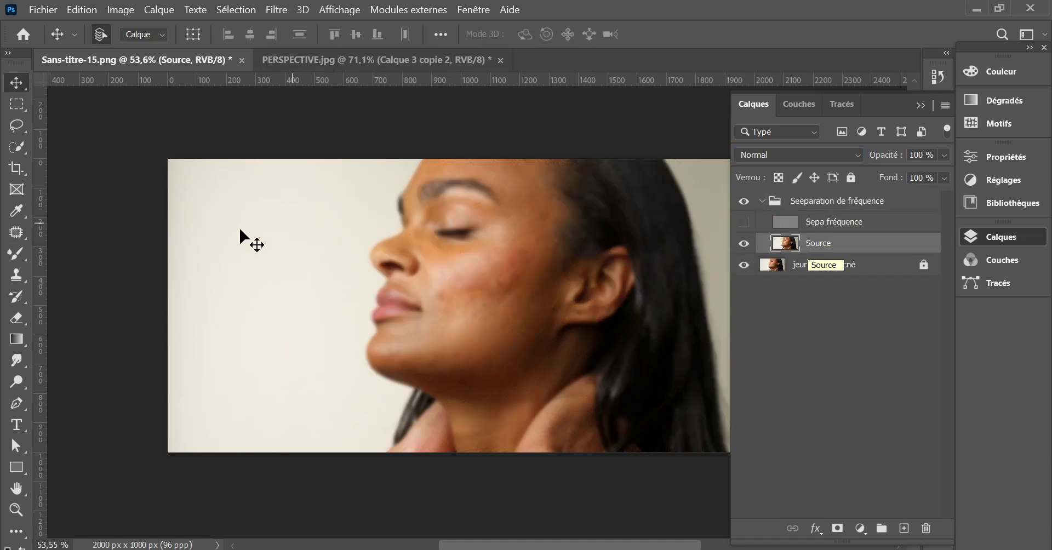
- Switch to a cleaned Mixer Brush with Hum. 9 %, Charge 75 %, Mél. 90 %, Flux 100 %
{"action": "left_click", "coordinate": [18, 257]}
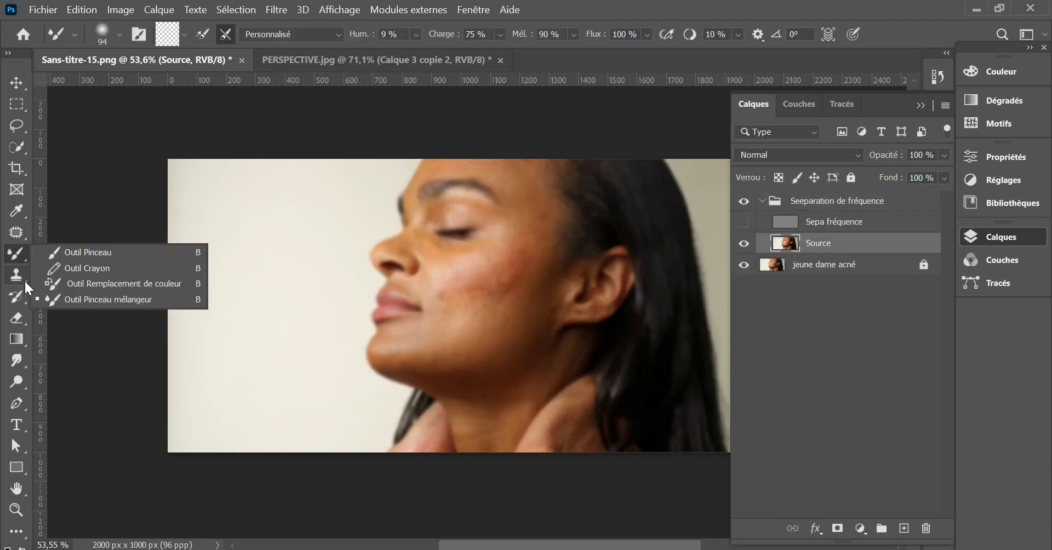
{"action": "left_click", "coordinate": [91, 300]}
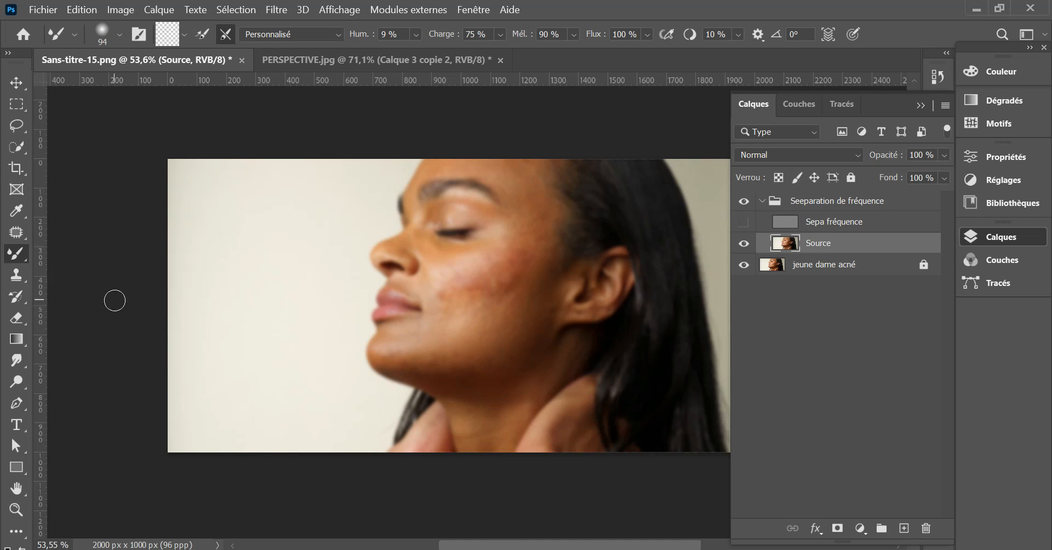
{"action": "left_click", "coordinate": [186, 36]}
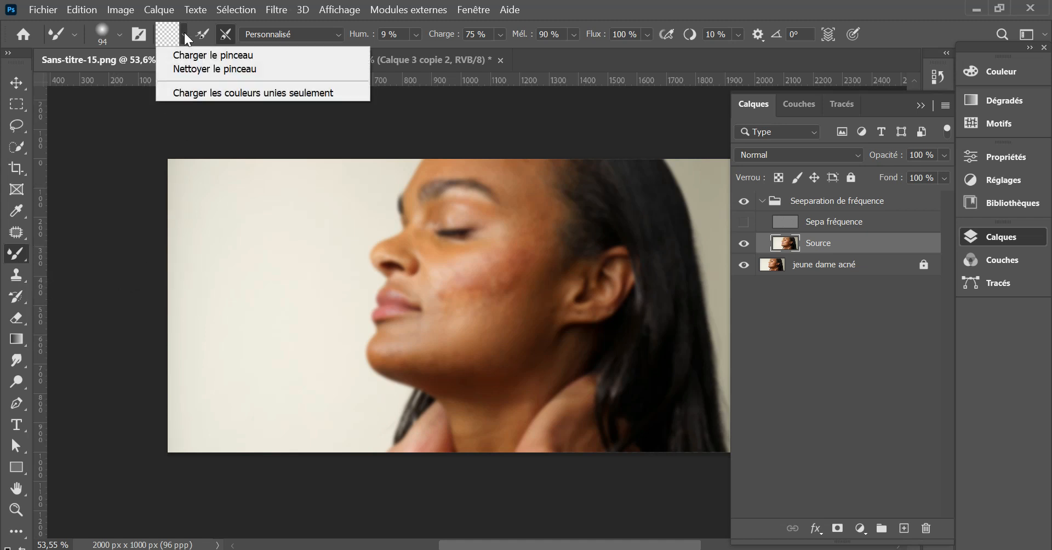
{"action": "left_click", "coordinate": [219, 69]}
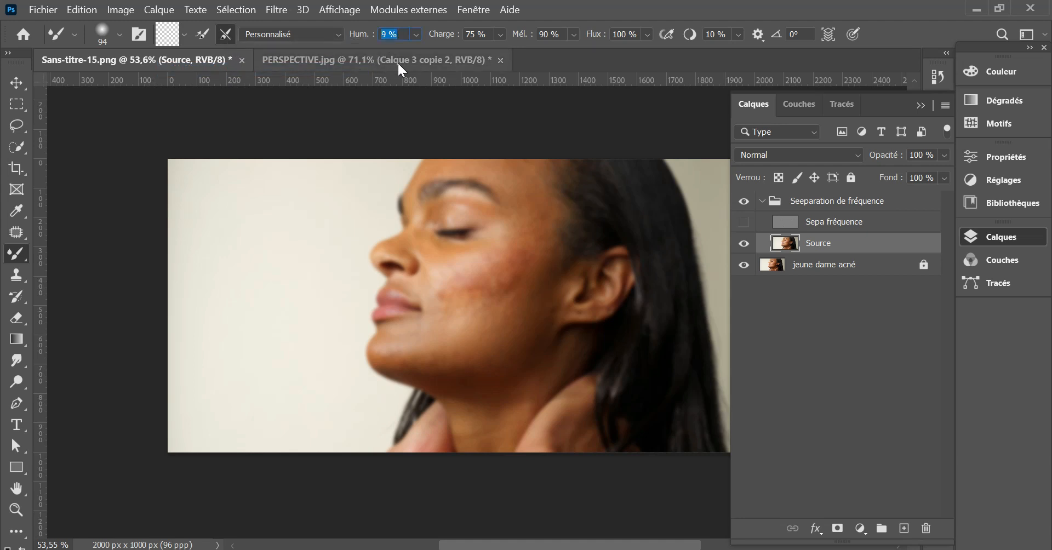
{"action": "key", "text": "Tab"}
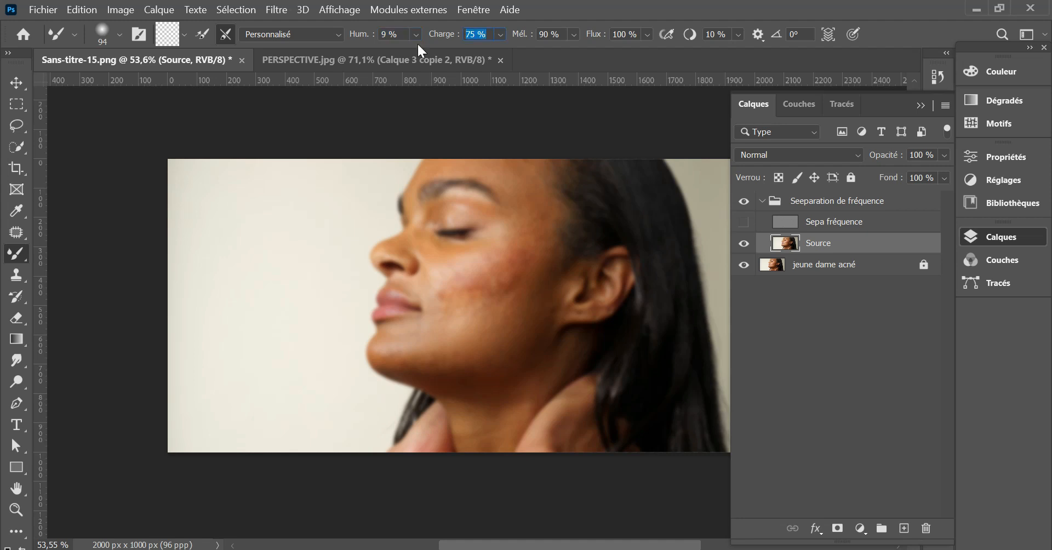
{"action": "key", "text": "Tab"}
{"action": "key", "text": "Tab"}
{"action": "key", "text": "Tab"}
- Blend the blotchy cheek skin on Source and shrink the mixer brush to 32 px
{"action": "mouse_move", "coordinate": [489, 299]}
{"action": "left_mouse_down"}
{"action": "mouse_move", "coordinate": [503, 268]}
{"action": "mouse_move", "coordinate": [524, 268]}
{"action": "mouse_move", "coordinate": [500, 283]}
{"action": "left_mouse_up"}
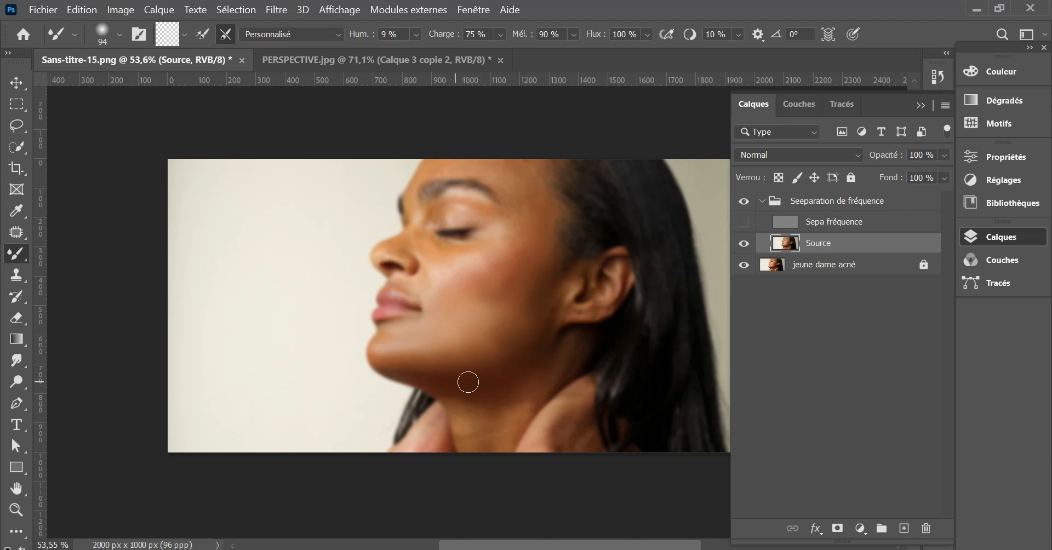
{"action": "scroll", "coordinate": [478, 355], "scroll_direction": "up", "scroll_amount": 1}
{"action": "scroll", "coordinate": [478, 355], "scroll_direction": "up", "scroll_amount": 2}
{"action": "right_click", "coordinate": [460, 312], "text": "alt"}
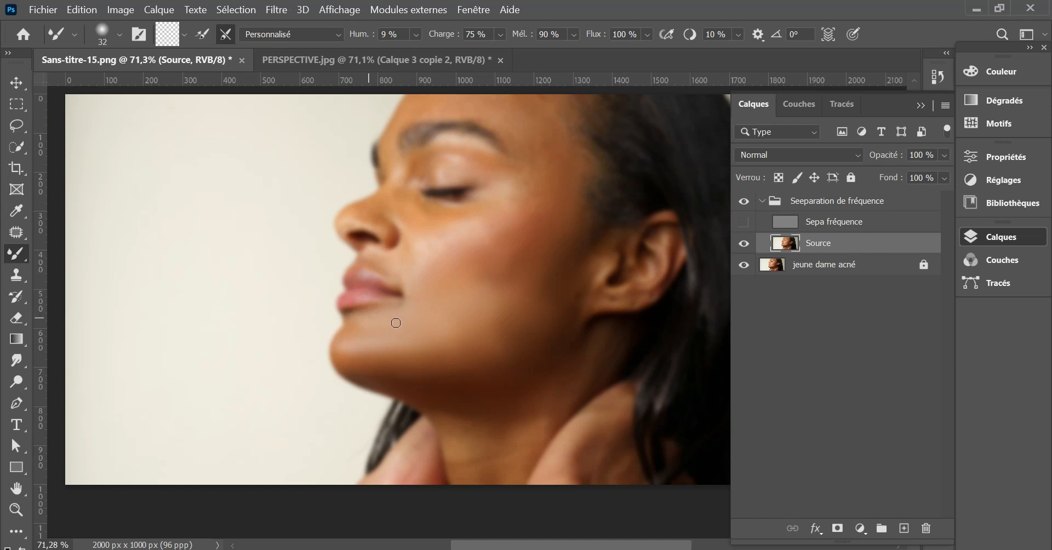
- Blend the cheek skin into an even tone with the Mixer Brush enlarged to 96-112 px
{"action": "right_click", "coordinate": [501, 273], "text": "alt"}
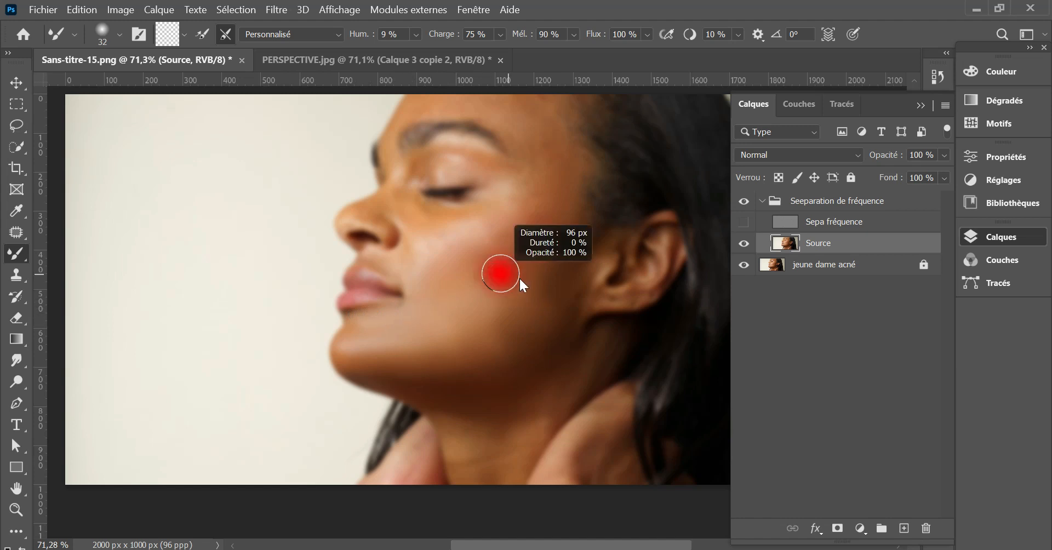
{"action": "mouse_move", "coordinate": [490, 265]}
{"action": "left_mouse_down"}
{"action": "mouse_move", "coordinate": [471, 295]}
{"action": "mouse_move", "coordinate": [502, 276]}
{"action": "mouse_move", "coordinate": [481, 292]}
{"action": "mouse_move", "coordinate": [483, 230]}
{"action": "mouse_move", "coordinate": [472, 256]}
{"action": "mouse_move", "coordinate": [485, 240]}
{"action": "mouse_move", "coordinate": [454, 263]}
{"action": "mouse_move", "coordinate": [490, 247]}
{"action": "mouse_move", "coordinate": [464, 264]}
{"action": "mouse_move", "coordinate": [469, 241]}
{"action": "mouse_move", "coordinate": [423, 237]}
{"action": "mouse_move", "coordinate": [443, 251]}
{"action": "mouse_move", "coordinate": [421, 223]}
{"action": "mouse_move", "coordinate": [439, 252]}
{"action": "mouse_move", "coordinate": [395, 192]}
{"action": "mouse_move", "coordinate": [435, 238]}
{"action": "mouse_move", "coordinate": [433, 229]}
{"action": "mouse_move", "coordinate": [422, 229]}
{"action": "mouse_move", "coordinate": [426, 244]}
{"action": "mouse_move", "coordinate": [422, 220]}
{"action": "mouse_move", "coordinate": [487, 229]}
{"action": "left_mouse_up"}
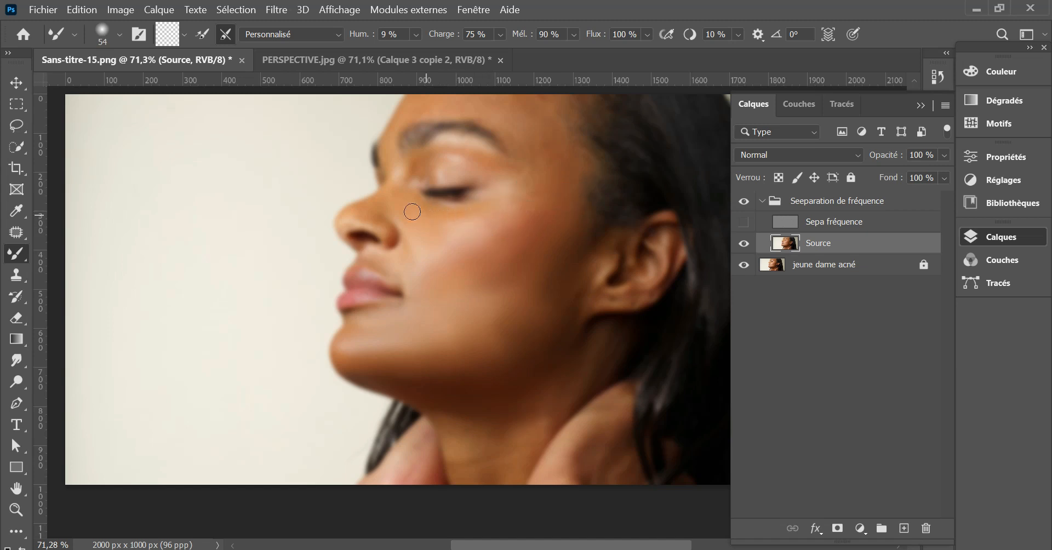
{"action": "left_click_drag", "start_coordinate": [576, 177], "coordinate": [587, 177]}
{"action": "left_click_drag", "start_coordinate": [549, 196], "coordinate": [554, 267]}
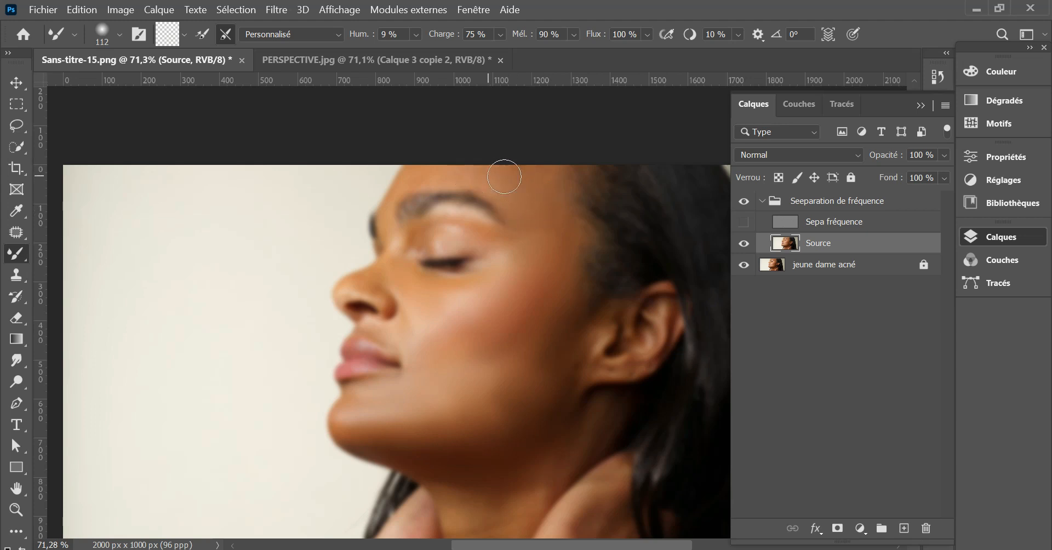
- Toggle the Sepa fréquence texture layer on and off to compare the blended skin
{"action": "left_click", "coordinate": [744, 222]}
{"action": "left_click", "coordinate": [743, 222]}
{"action": "left_click", "coordinate": [745, 225]}
{"action": "left_click", "coordinate": [745, 225]}
{"action": "left_click", "coordinate": [745, 225]}
{"action": "left_click", "coordinate": [745, 225]}
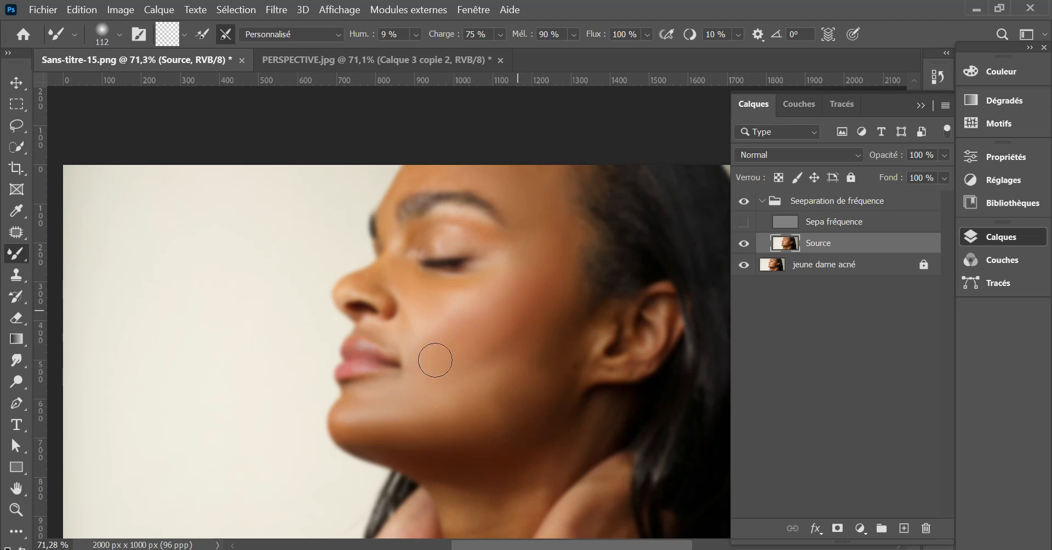
- Shrink the brush to 47 px, recheck against the texture layer, then set it to 54 px
{"action": "left_click_drag", "start_coordinate": [519, 388], "coordinate": [505, 386], "text": "alt"}
{"action": "left_click", "coordinate": [744, 223]}
{"action": "left_click", "coordinate": [743, 223]}
{"action": "left_click", "coordinate": [743, 224]}
{"action": "left_click", "coordinate": [744, 223]}
{"action": "right_click", "coordinate": [438, 423], "text": "alt"}
{"action": "left_click_drag", "start_coordinate": [428, 422], "coordinate": [418, 423]}
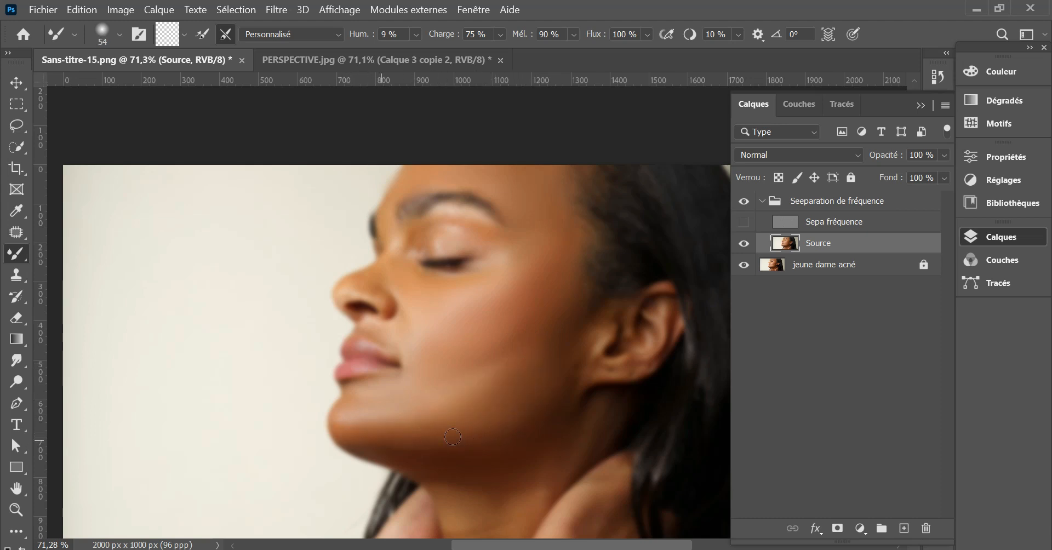
- Zoom out and leave the Sepa fréquence texture layer visible for the final look
{"action": "left_click", "coordinate": [744, 221]}
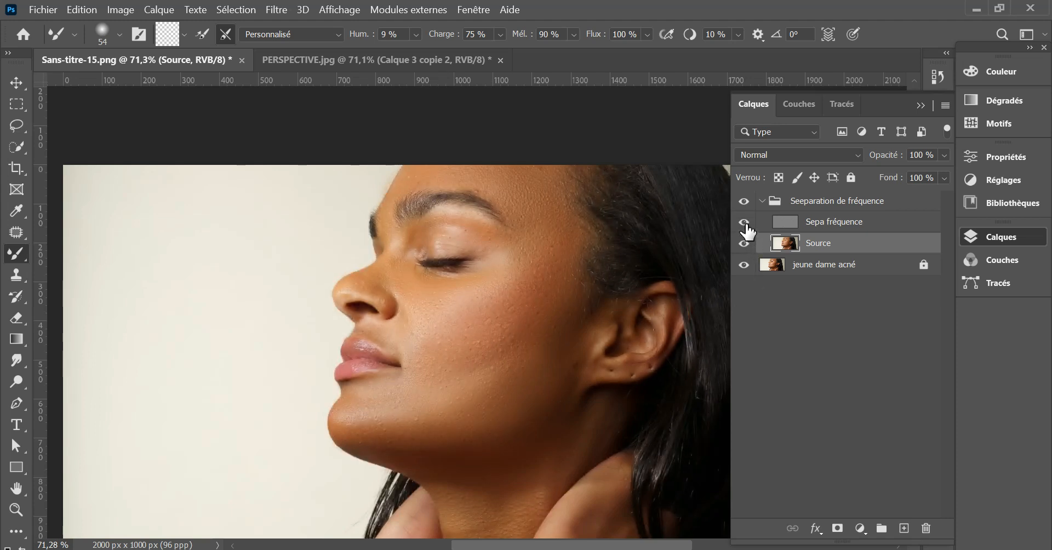
{"action": "left_click", "coordinate": [744, 222]}
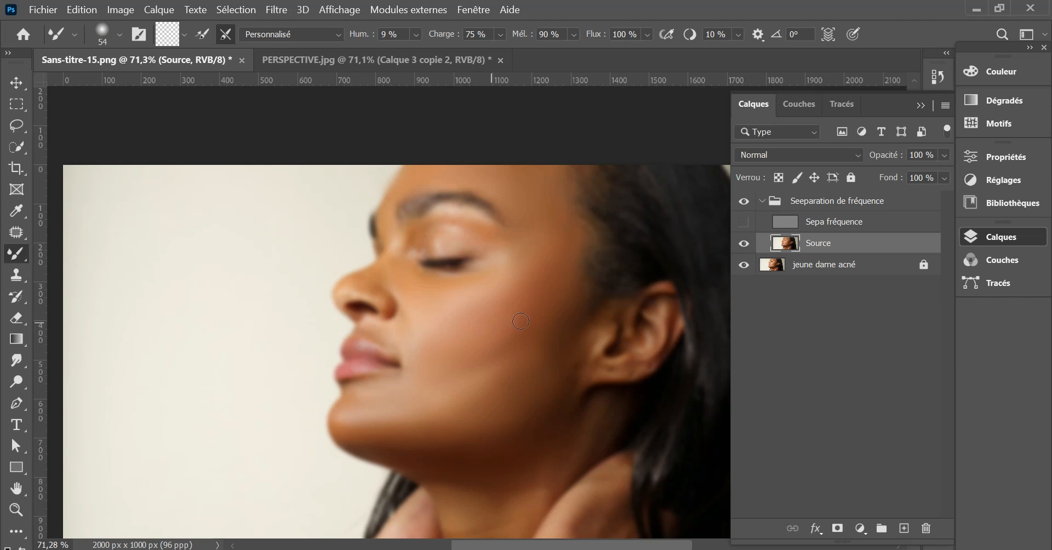
{"action": "scroll", "coordinate": [528, 317], "scroll_direction": "down", "scroll_amount": 2}
{"action": "left_click", "coordinate": [744, 221]}
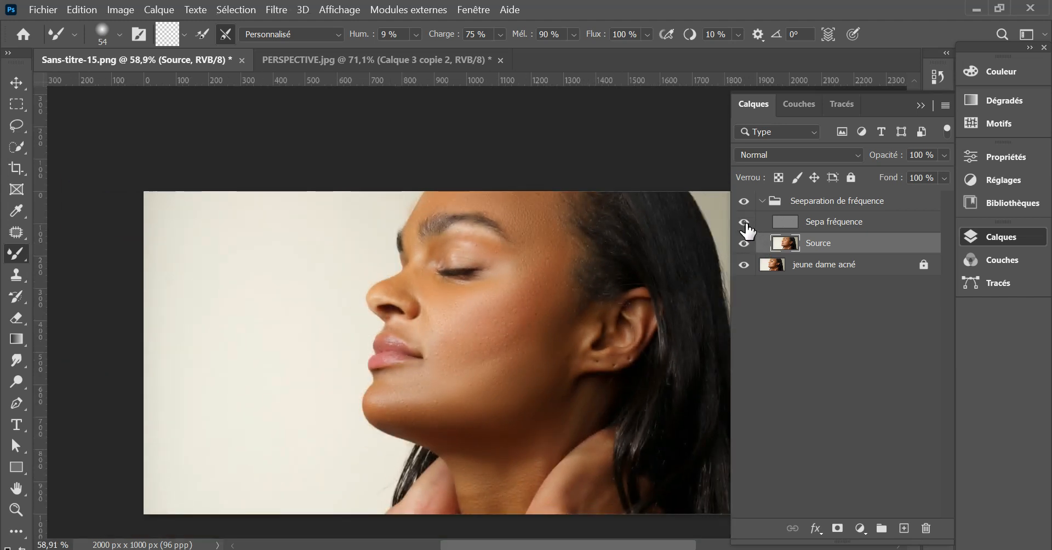
- Collapse the Seeparation de fréquence group and toggle it to compare before and after
{"action": "left_click", "coordinate": [762, 202]}
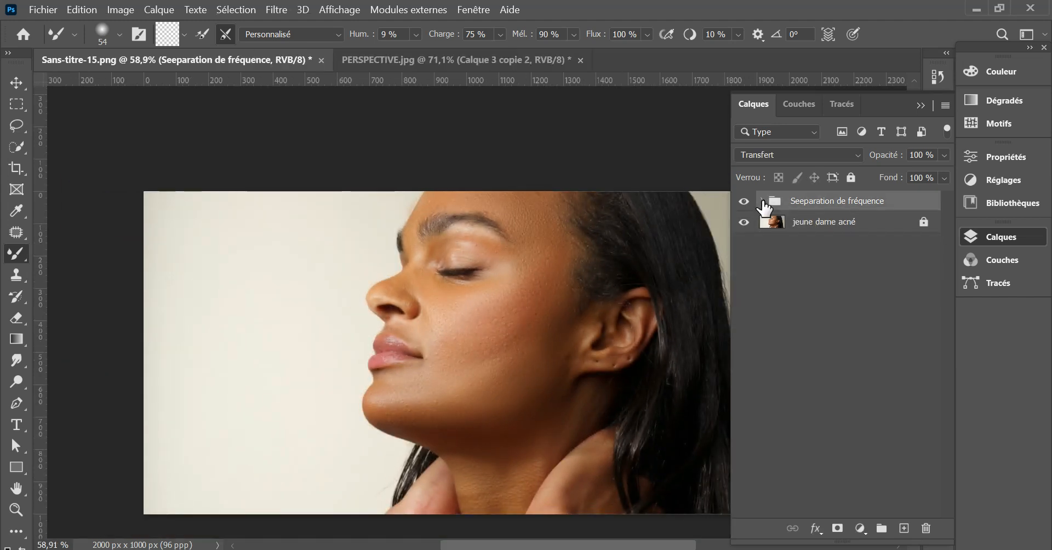
{"action": "left_click", "coordinate": [744, 202]}
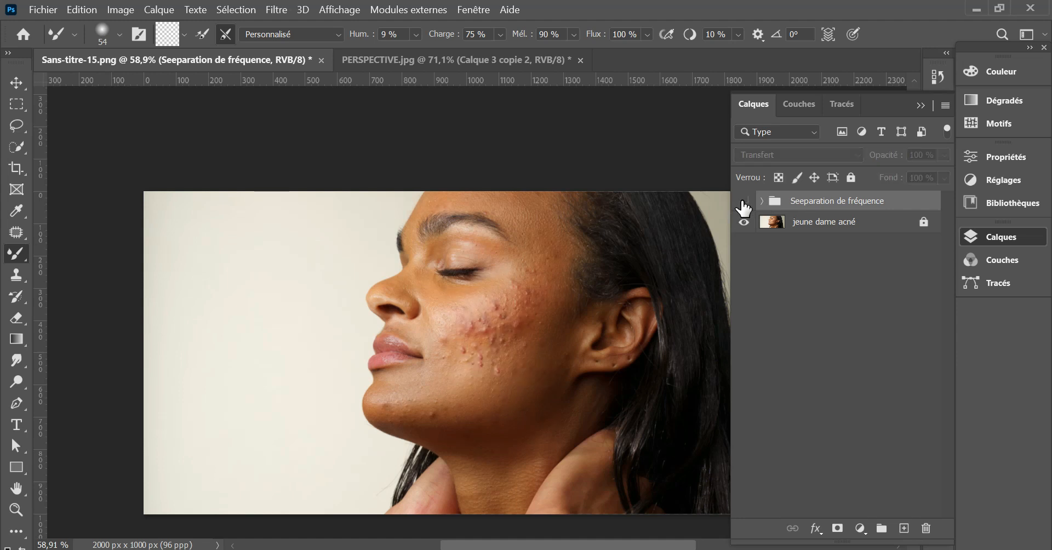
{"action": "left_click", "coordinate": [744, 202]}
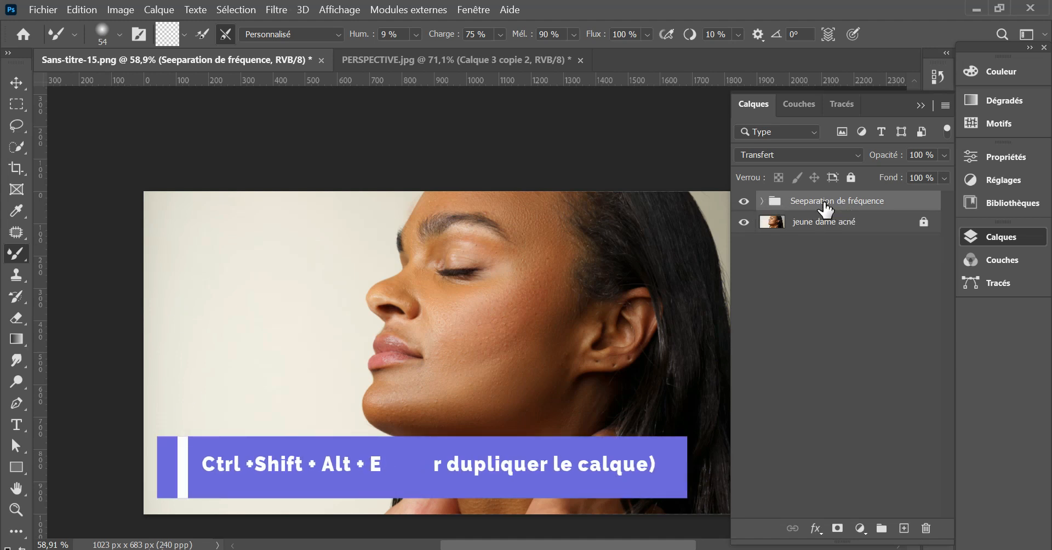
- Merge all visible layers into a new top layer named texture
{"action": "key", "text": "ctrl+shift+alt+e"}
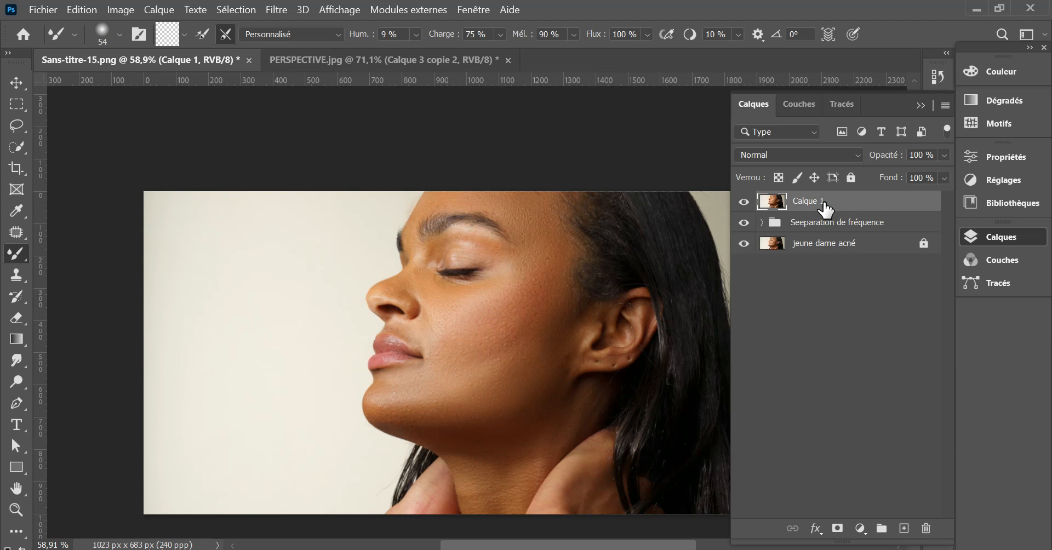
{"action": "left_click", "coordinate": [745, 203]}
{"action": "left_click", "coordinate": [744, 202]}
{"action": "double_click", "coordinate": [805, 201]}
{"action": "type", "text": "texture"}
{"action": "key", "text": "Return"}
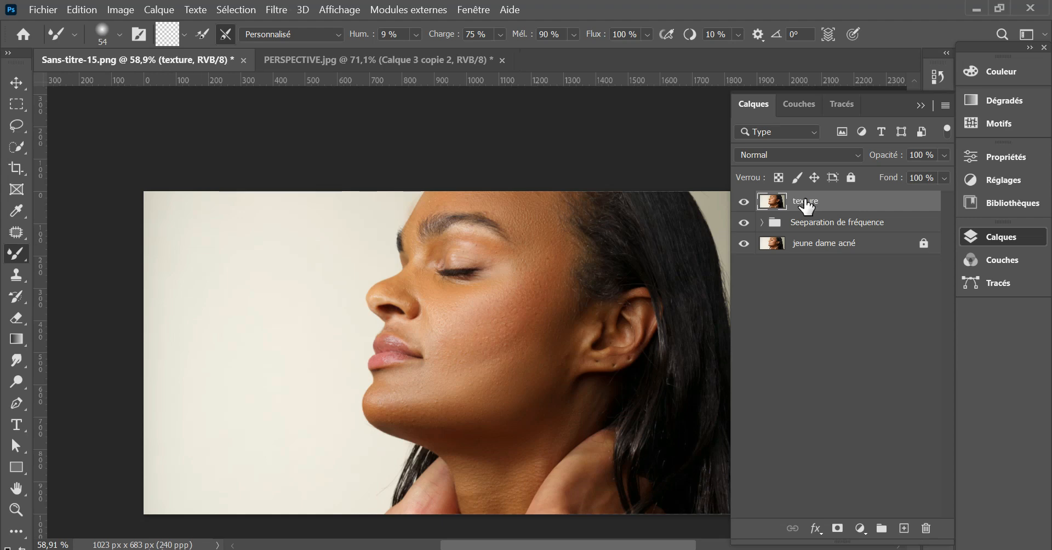
- Apply Filter Gallery's Placage de texture with Grès, scale 63 and relief 20
{"action": "left_click", "coordinate": [278, 10]}
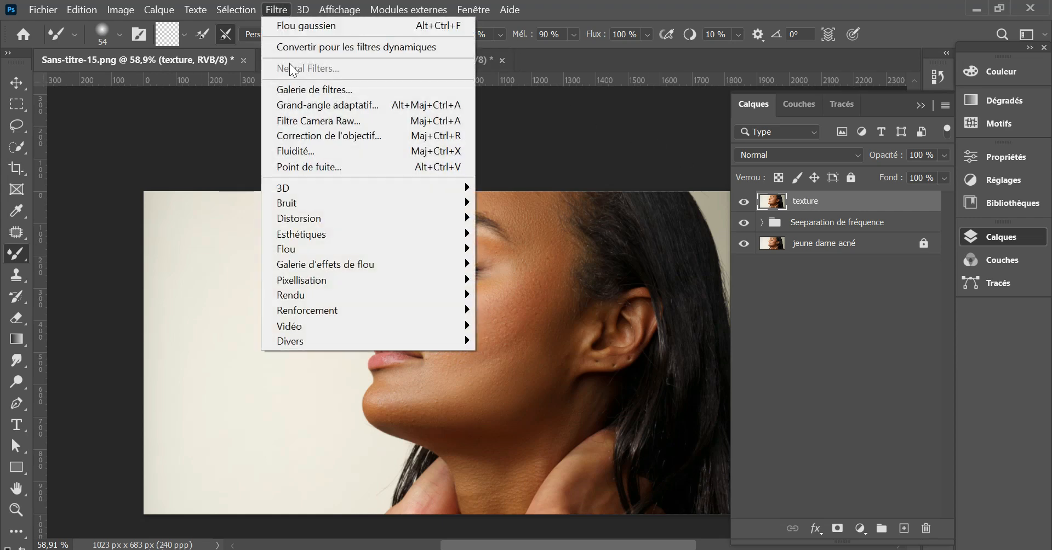
{"action": "left_click", "coordinate": [354, 94]}
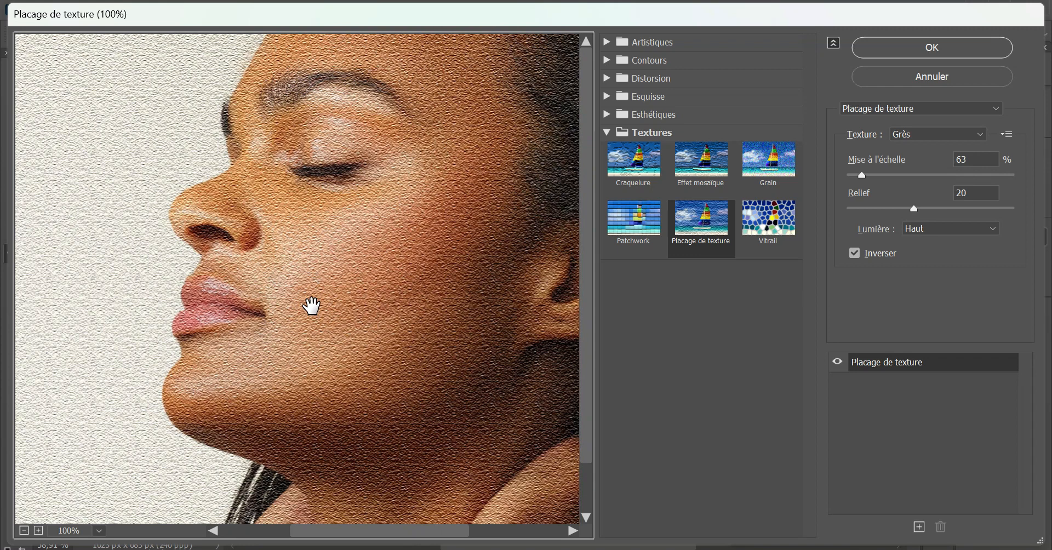
{"action": "left_click", "coordinate": [704, 228]}
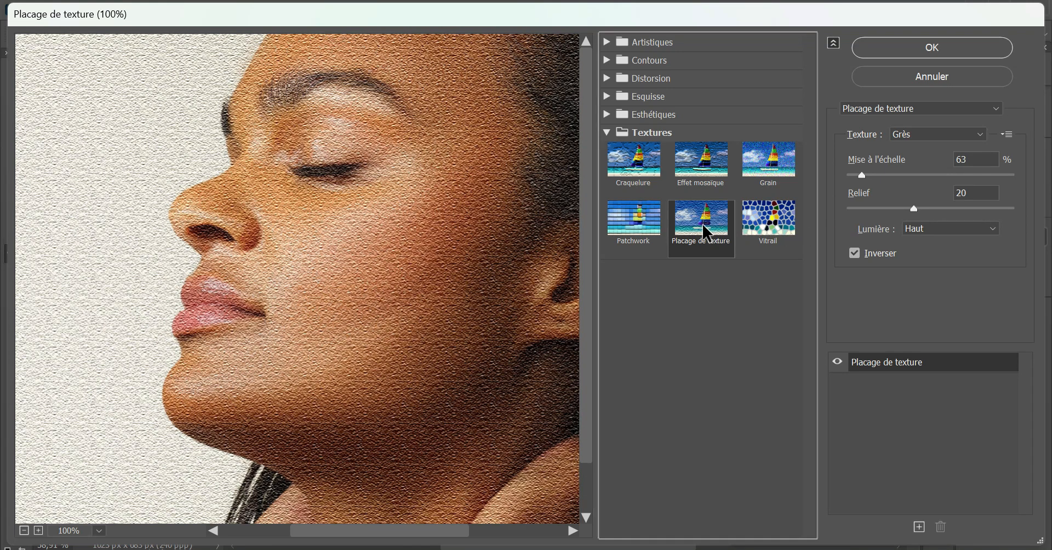
{"action": "left_click", "coordinate": [975, 159]}
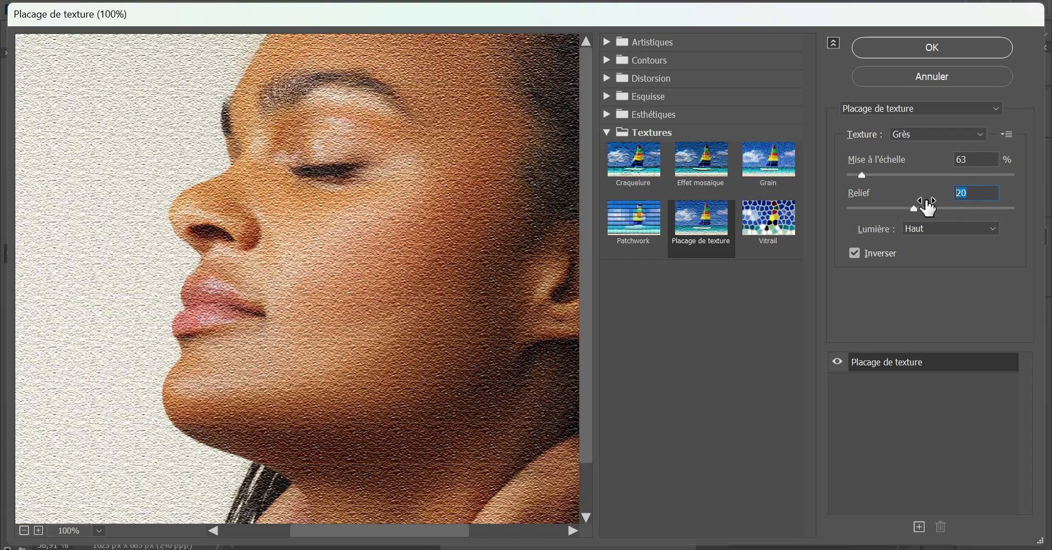
{"action": "left_click", "coordinate": [928, 52]}
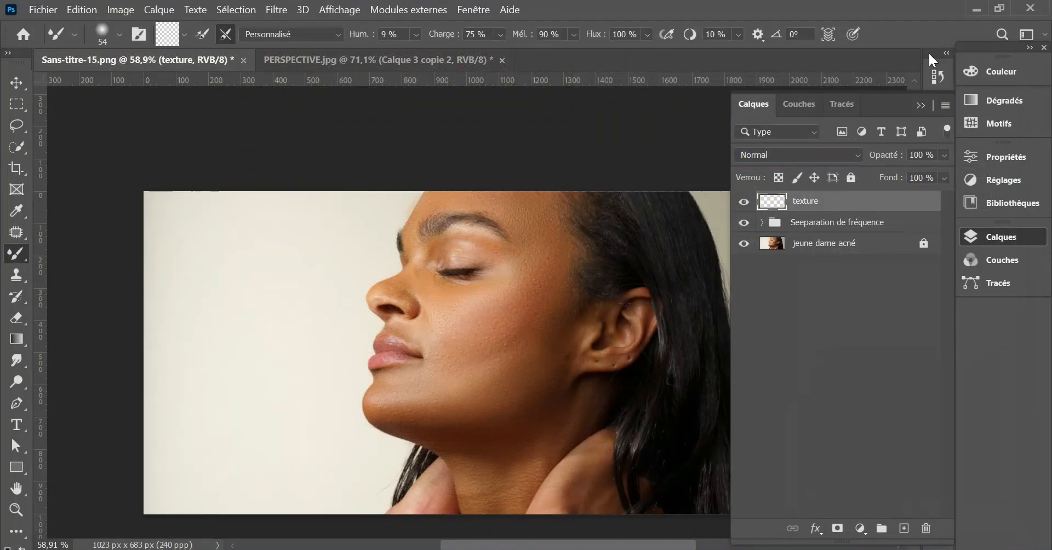
- Set the texture layer to Lumière tamisée blending at 41% opacity
{"action": "left_click", "coordinate": [852, 155]}
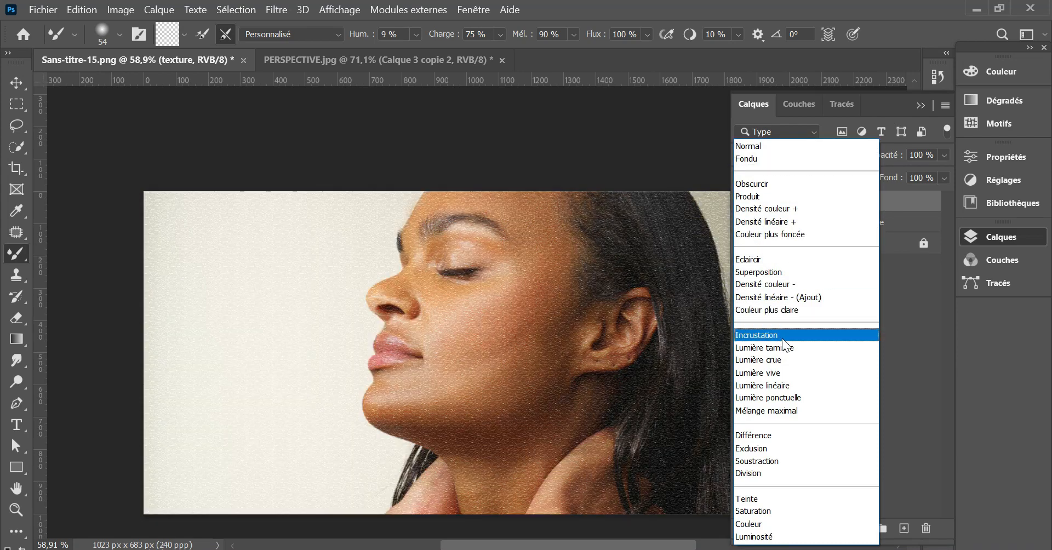
{"action": "left_click", "coordinate": [781, 343]}
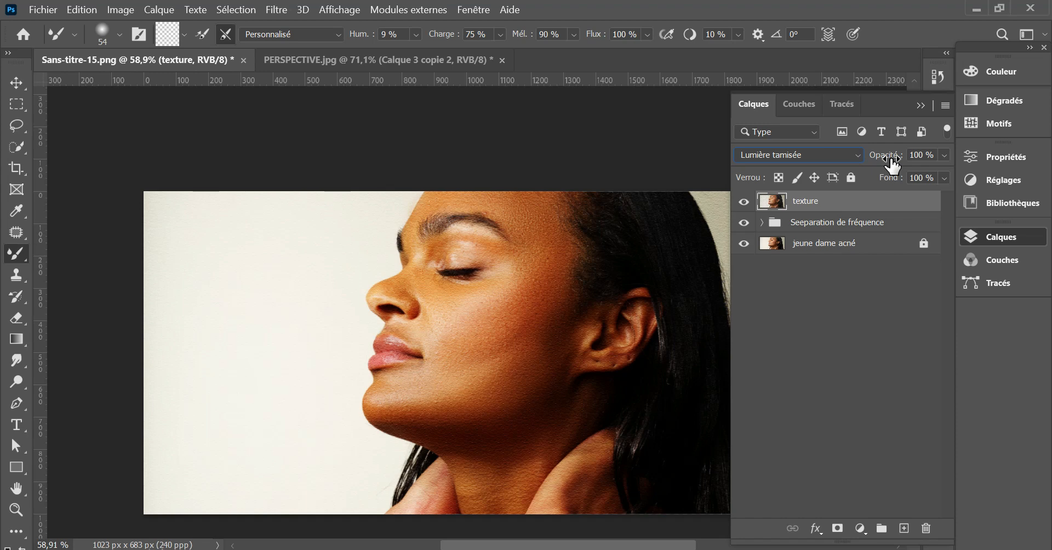
{"action": "left_click_drag", "start_coordinate": [892, 164], "coordinate": [843, 193]}
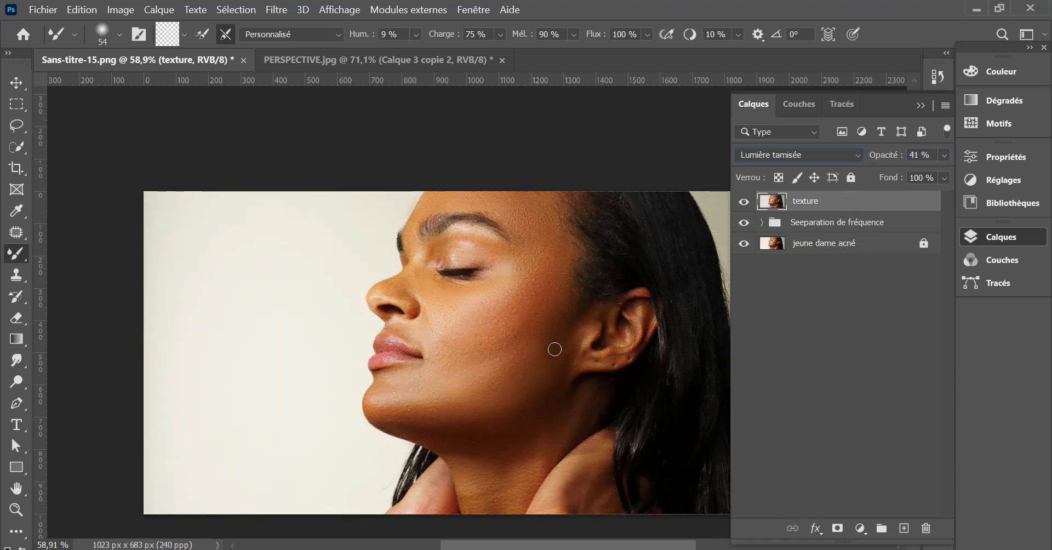
- Zoom in on the face and toggle the texture layer to compare the grain
{"action": "left_click", "coordinate": [921, 105]}
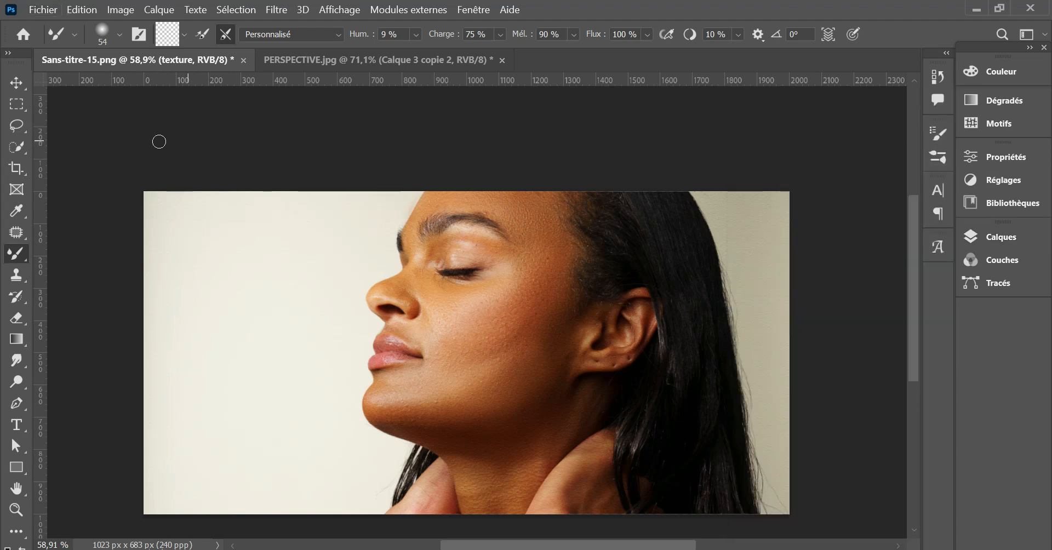
{"action": "left_click", "coordinate": [17, 82]}
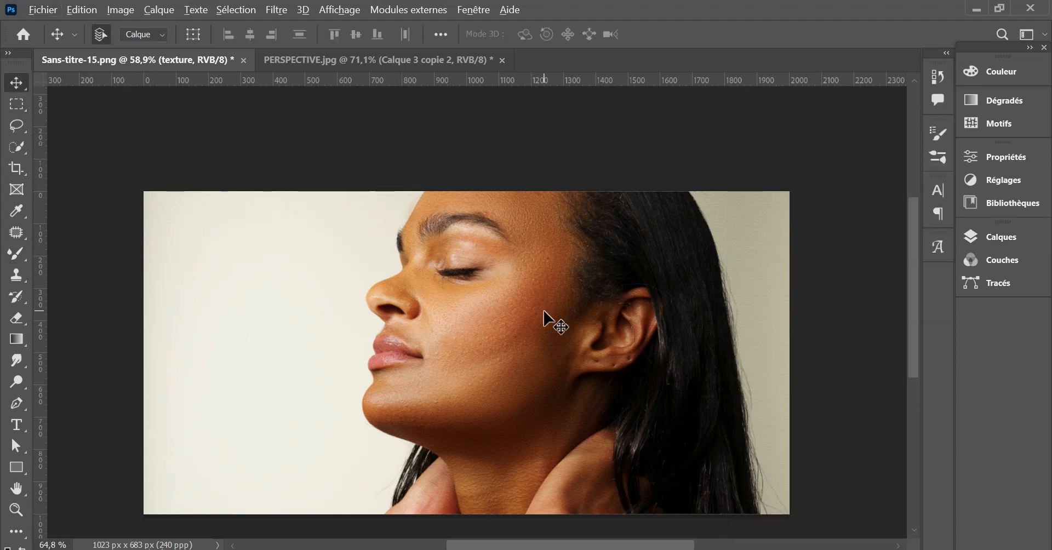
{"action": "scroll", "coordinate": [543, 311], "scroll_direction": "up", "scroll_amount": 3}
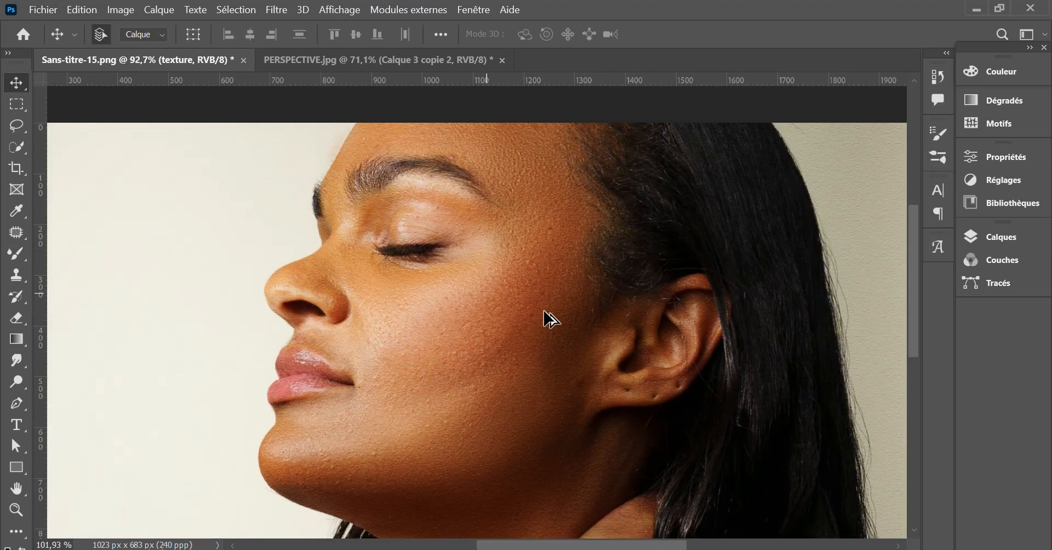
{"action": "scroll", "coordinate": [550, 318], "scroll_direction": "up", "scroll_amount": 1}
{"action": "left_click", "coordinate": [992, 237]}
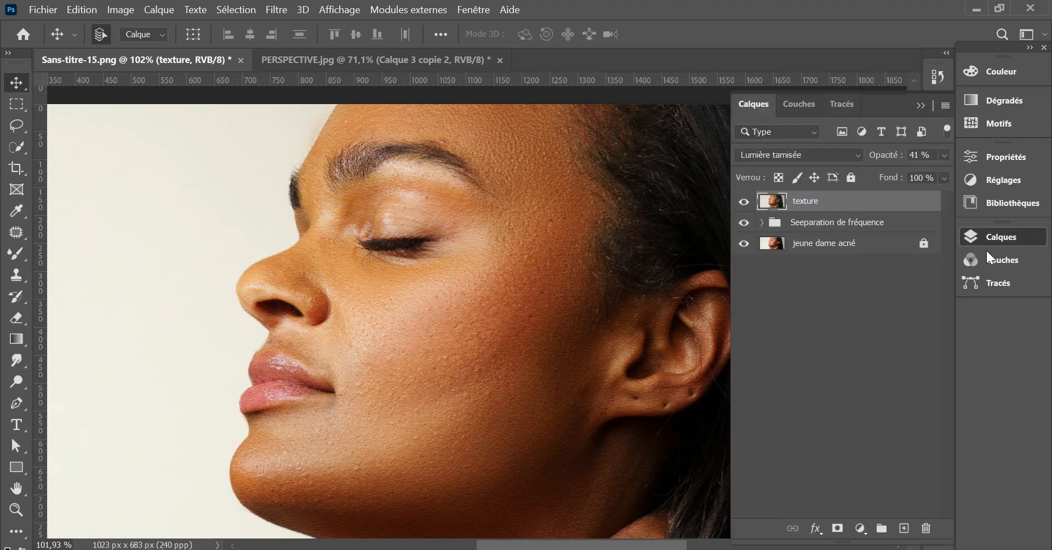
{"action": "left_click", "coordinate": [746, 203]}
{"action": "left_click", "coordinate": [745, 203]}
{"action": "left_click", "coordinate": [746, 204]}
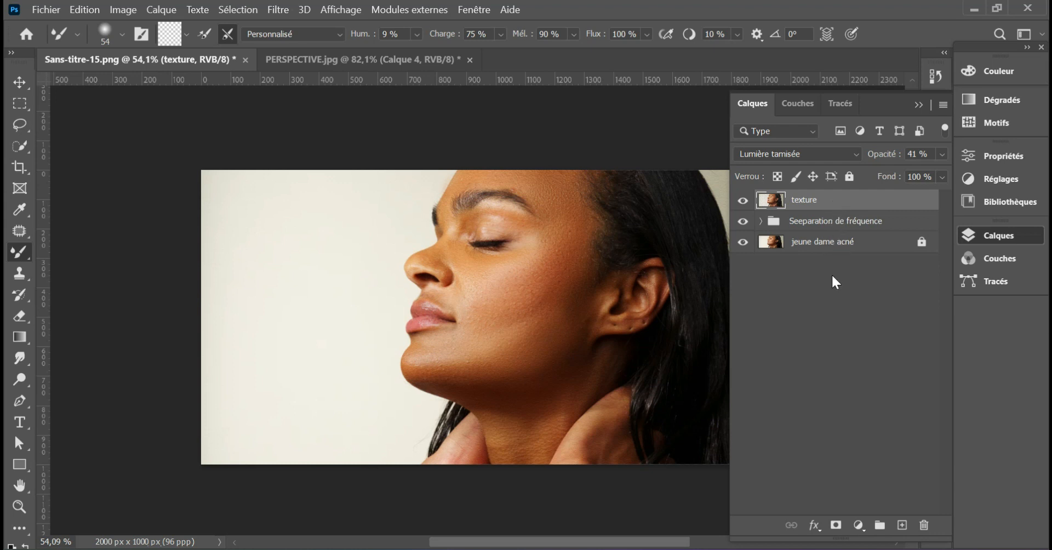
- Add a white layer mask to the texture layer and frame the face and ear
{"action": "left_click", "coordinate": [837, 523]}
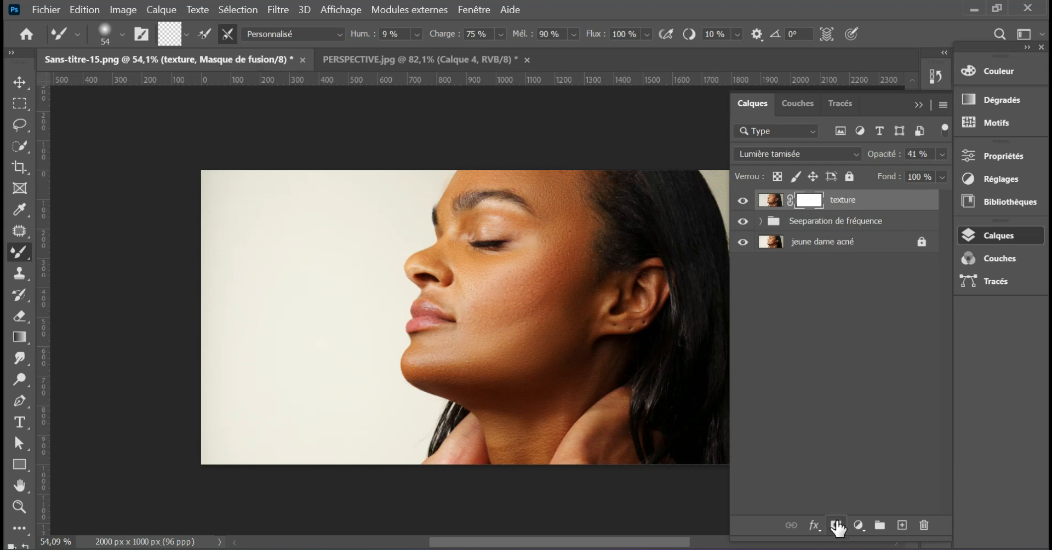
{"action": "left_click", "coordinate": [919, 105]}
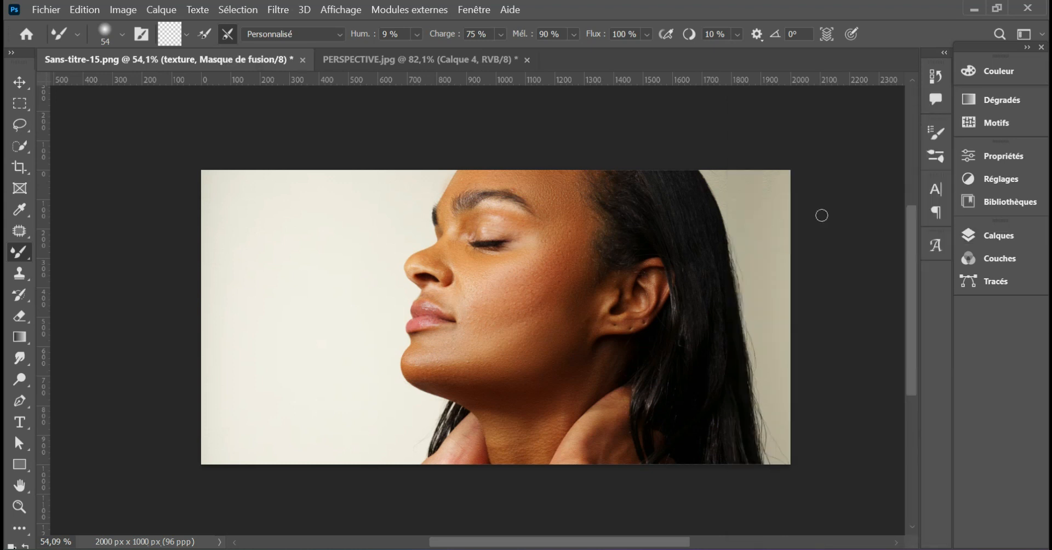
{"action": "left_click_drag", "start_coordinate": [587, 323], "coordinate": [505, 348]}
{"action": "scroll", "coordinate": [506, 348], "scroll_direction": "up", "scroll_amount": 3}
{"action": "mouse_move", "coordinate": [612, 458]}
{"action": "left_mouse_down"}
{"action": "mouse_move", "coordinate": [547, 388]}
{"action": "mouse_move", "coordinate": [560, 395]}
{"action": "left_mouse_up"}
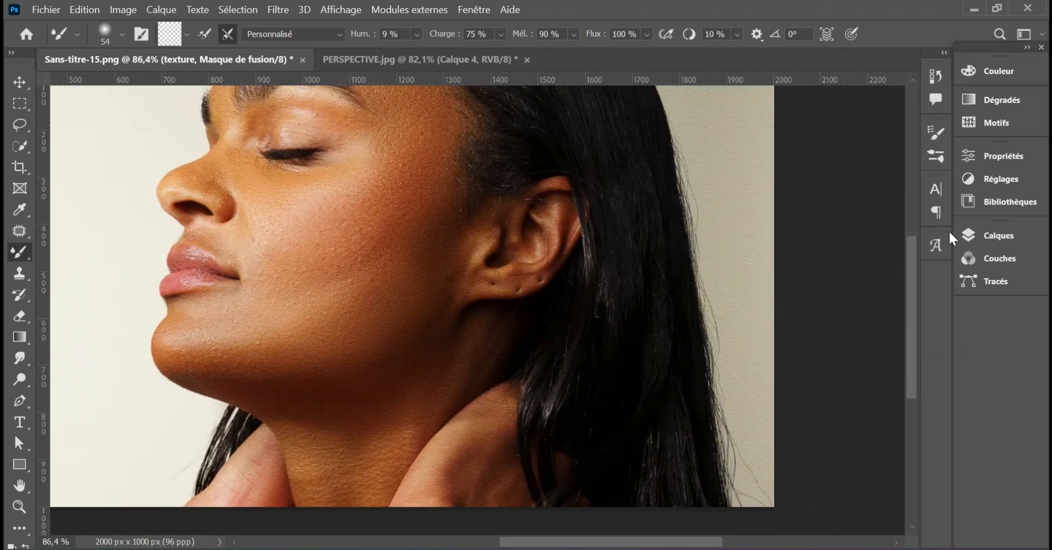
{"action": "left_click", "coordinate": [966, 235]}
{"action": "left_click", "coordinate": [743, 201]}
{"action": "left_click", "coordinate": [743, 200]}
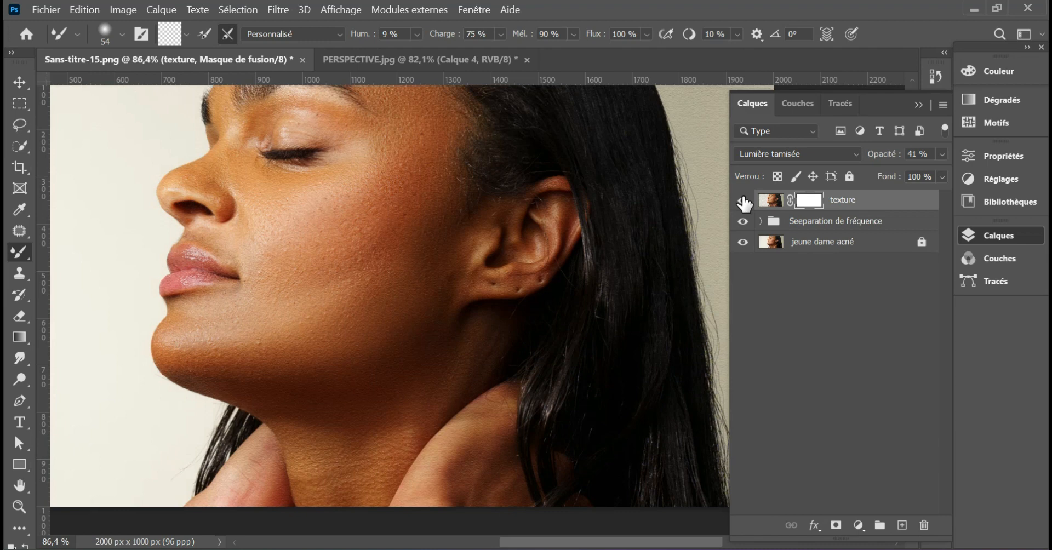
- Switch to the plain Brush tool and check the foreground colour
{"action": "left_click", "coordinate": [64, 278]}
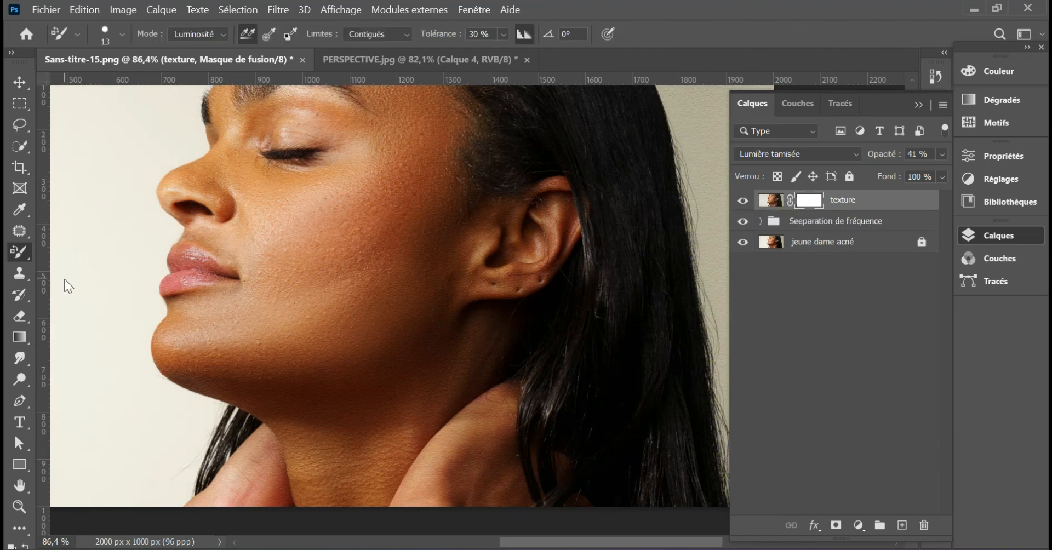
{"action": "right_click", "coordinate": [18, 248]}
{"action": "left_click", "coordinate": [83, 251]}
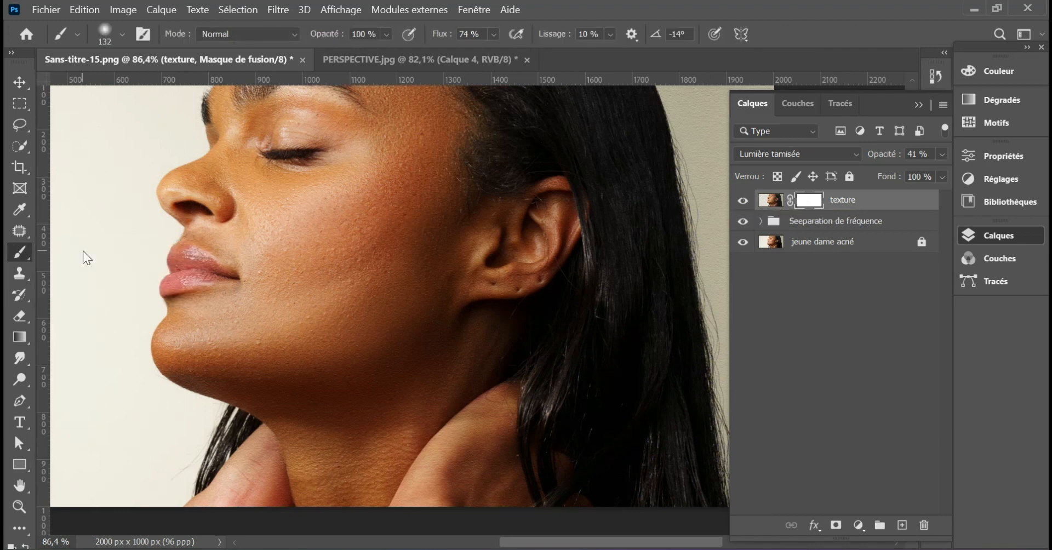
{"action": "left_click", "coordinate": [974, 73]}
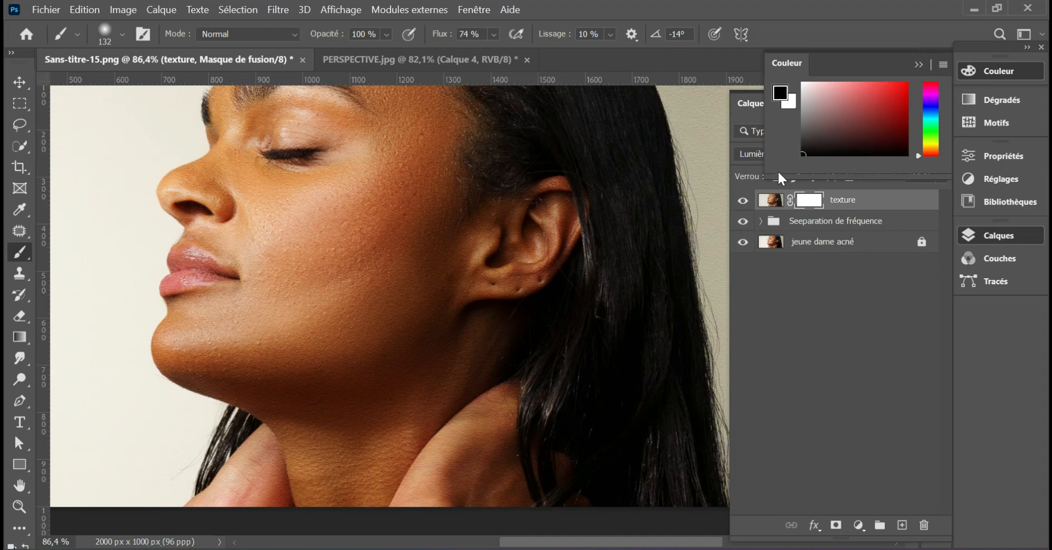
{"action": "left_click", "coordinate": [919, 66]}
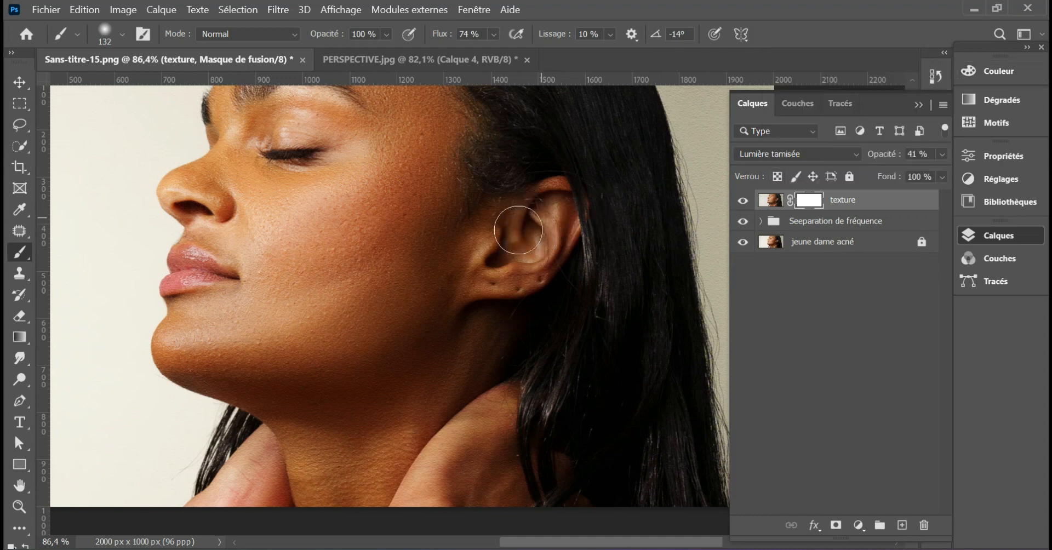
- Paint black on the mask to remove the texture from the hair and hand
{"action": "mouse_move", "coordinate": [579, 336]}
{"action": "left_mouse_down"}
{"action": "mouse_move", "coordinate": [465, 440]}
{"action": "mouse_move", "coordinate": [575, 283]}
{"action": "left_mouse_up"}
{"action": "scroll", "coordinate": [575, 270], "scroll_direction": "down", "scroll_amount": 2}
{"action": "left_click_drag", "start_coordinate": [559, 235], "coordinate": [614, 252]}
{"action": "mouse_move", "coordinate": [583, 235]}
{"action": "left_mouse_down"}
{"action": "mouse_move", "coordinate": [470, 344]}
{"action": "mouse_move", "coordinate": [470, 515]}
{"action": "mouse_move", "coordinate": [652, 323]}
{"action": "left_mouse_up"}
{"action": "left_click_drag", "start_coordinate": [651, 324], "coordinate": [566, 378]}
{"action": "scroll", "coordinate": [586, 295], "scroll_direction": "up", "scroll_amount": 3}
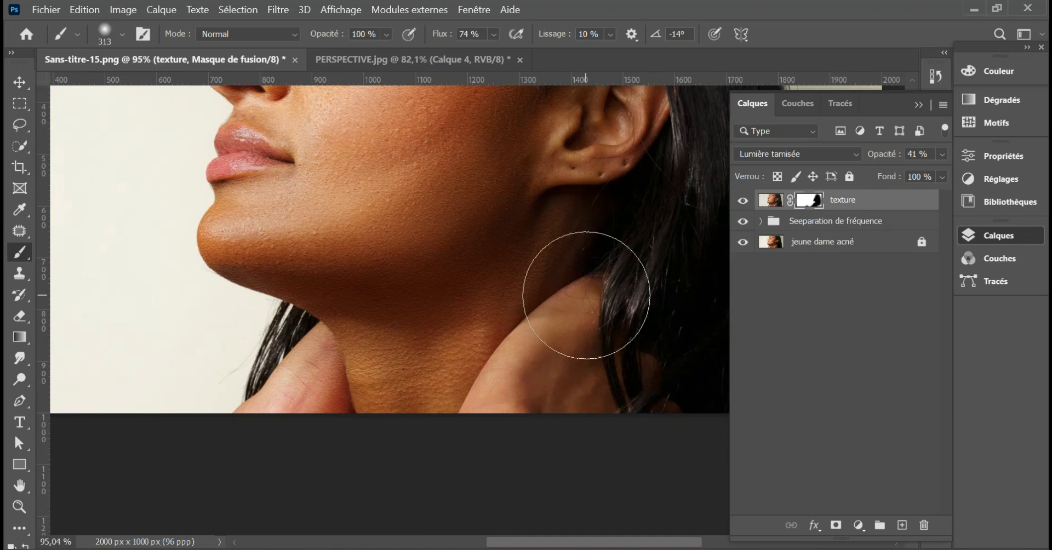
{"action": "scroll", "coordinate": [558, 301], "scroll_direction": "down", "scroll_amount": 1}
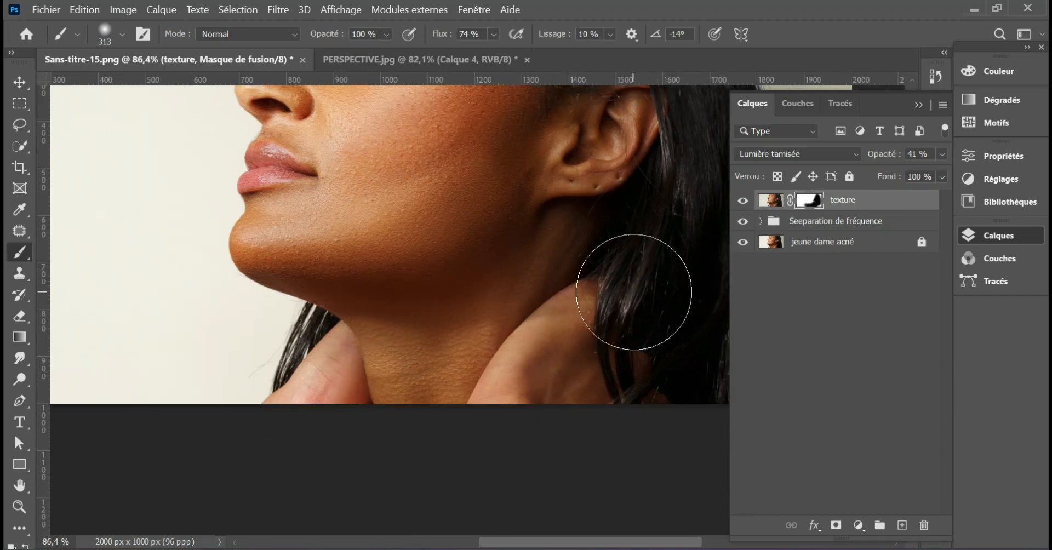
{"action": "scroll", "coordinate": [515, 276], "scroll_direction": "down", "scroll_amount": 3}
{"action": "scroll", "coordinate": [515, 276], "scroll_direction": "up", "scroll_amount": 3}
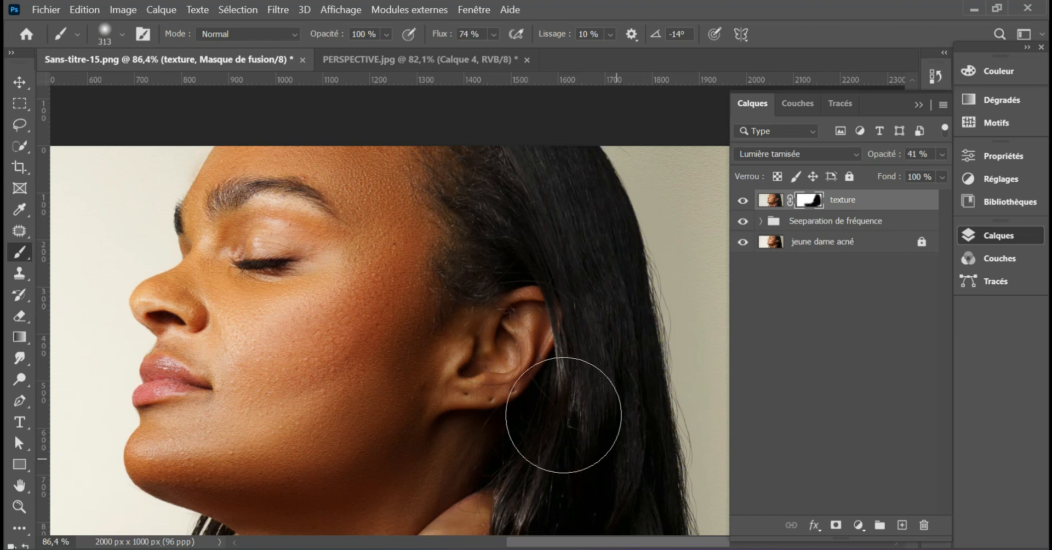
- Reset colours to black for the neck area and toggle the texture layer to check the mask
{"action": "left_click_drag", "start_coordinate": [493, 423], "coordinate": [577, 317]}
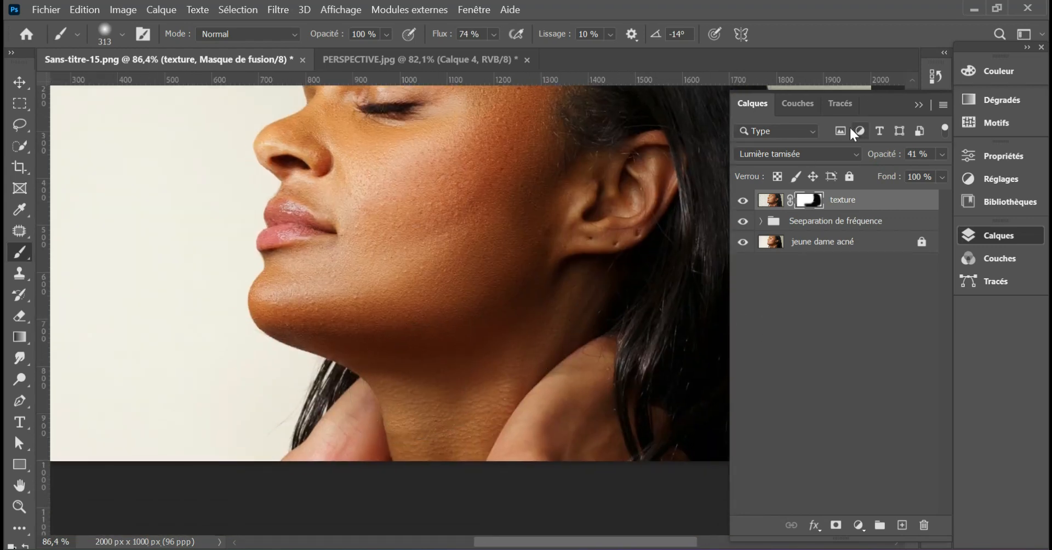
{"action": "left_click", "coordinate": [1010, 67]}
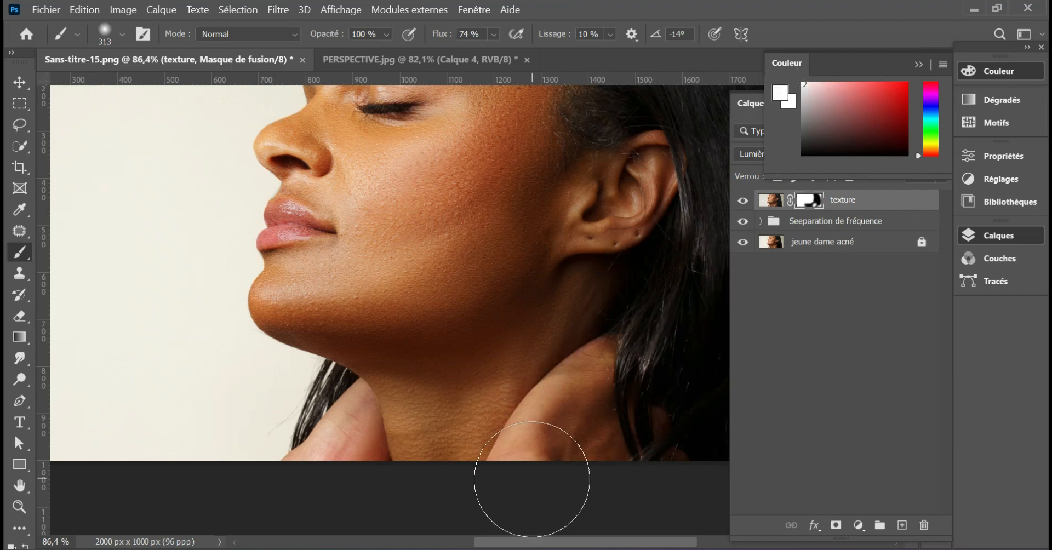
{"action": "mouse_move", "coordinate": [621, 361]}
{"action": "left_mouse_down"}
{"action": "mouse_move", "coordinate": [555, 257]}
{"action": "mouse_move", "coordinate": [566, 248]}
{"action": "mouse_move", "coordinate": [533, 248]}
{"action": "left_mouse_up"}
{"action": "key", "text": "d"}
{"action": "scroll", "coordinate": [603, 233], "scroll_direction": "up", "scroll_amount": 2}
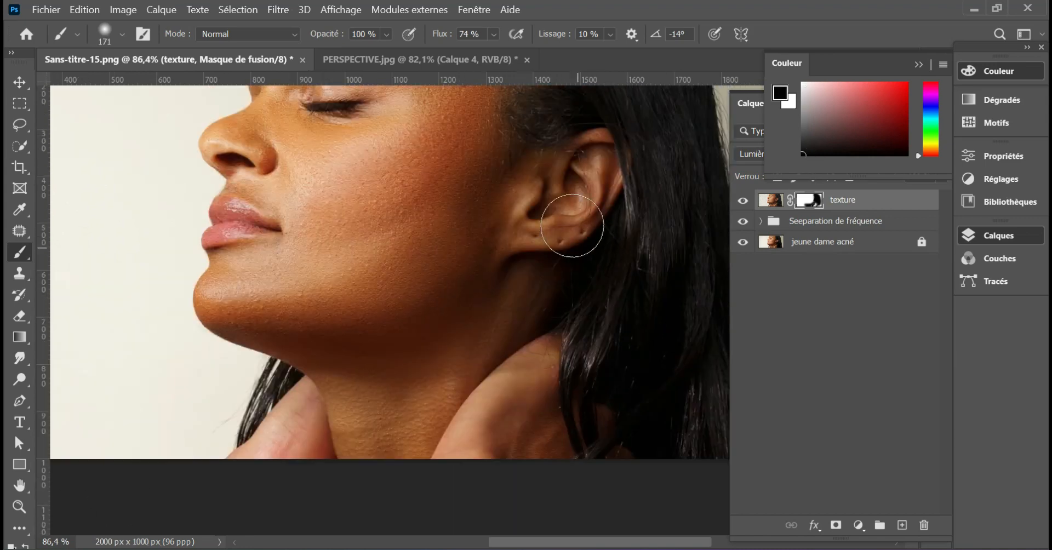
{"action": "scroll", "coordinate": [606, 284], "scroll_direction": "down", "scroll_amount": 2}
{"action": "scroll", "coordinate": [544, 395], "scroll_direction": "up", "scroll_amount": 4}
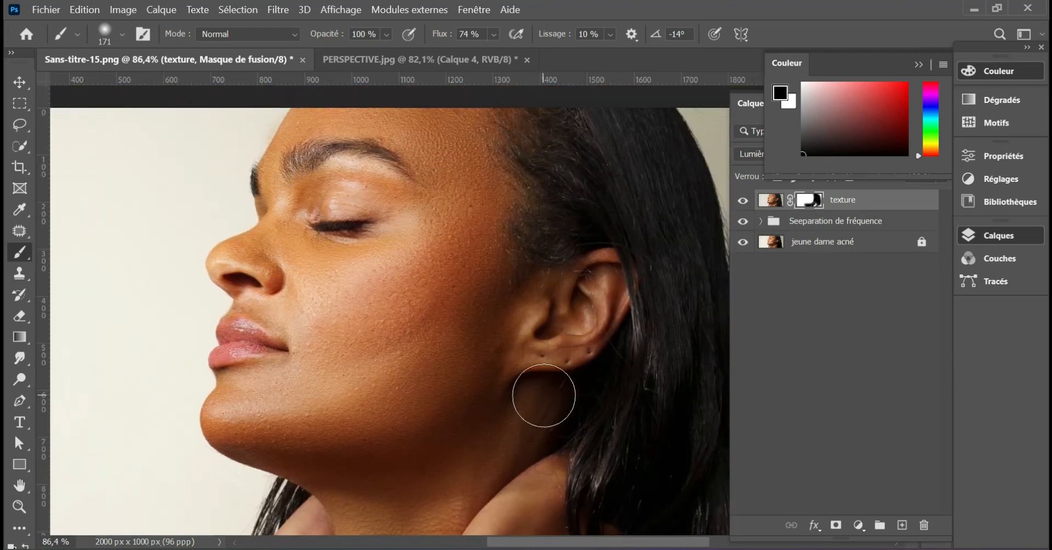
{"action": "left_click", "coordinate": [743, 202]}
{"action": "left_click", "coordinate": [743, 201]}
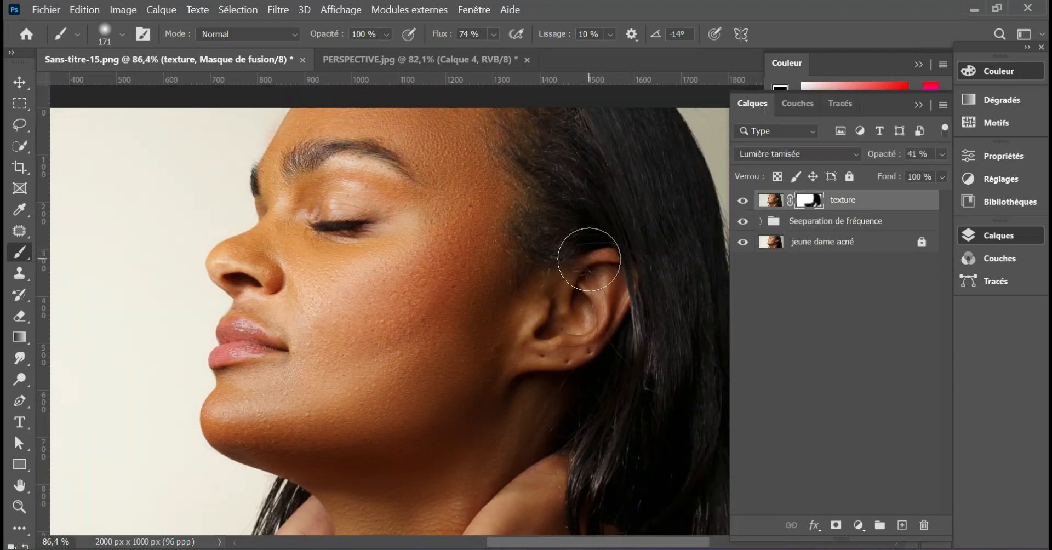